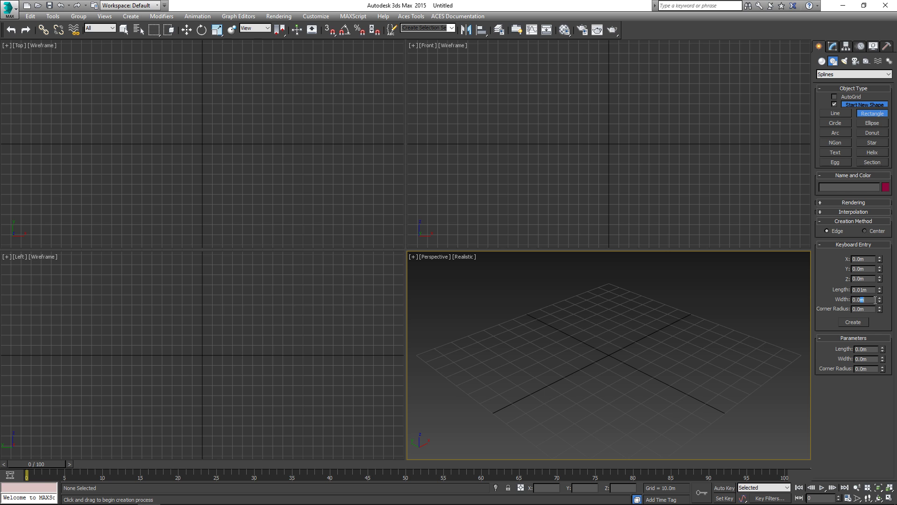
- Create a rectangle 0.01 m long and 0.02 m wide with a 0.001 m corner radius in the Left view
text(2)
click(387, 355)
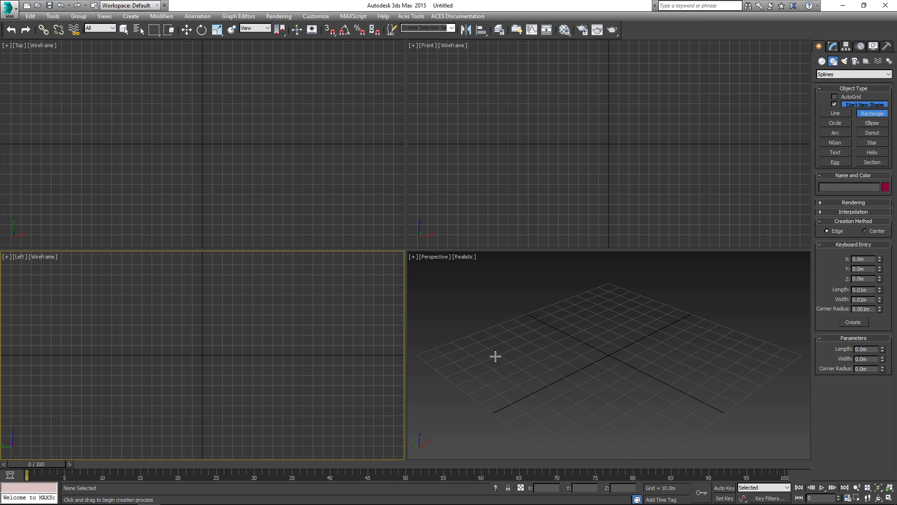
click(850, 322)
right_click(741, 356)
right_click(756, 369)
click(771, 374)
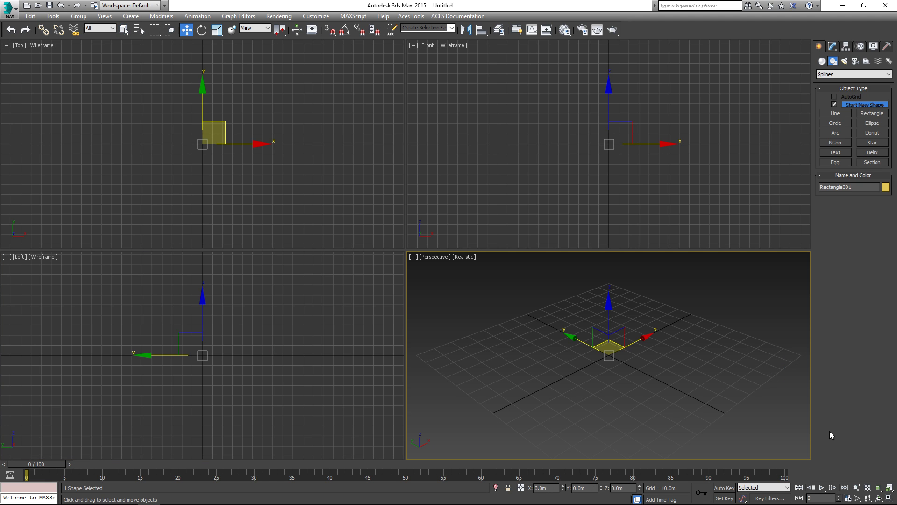
- Frame the rectangle in all views and examine its outline at an angle in the perspective view
click(889, 488)
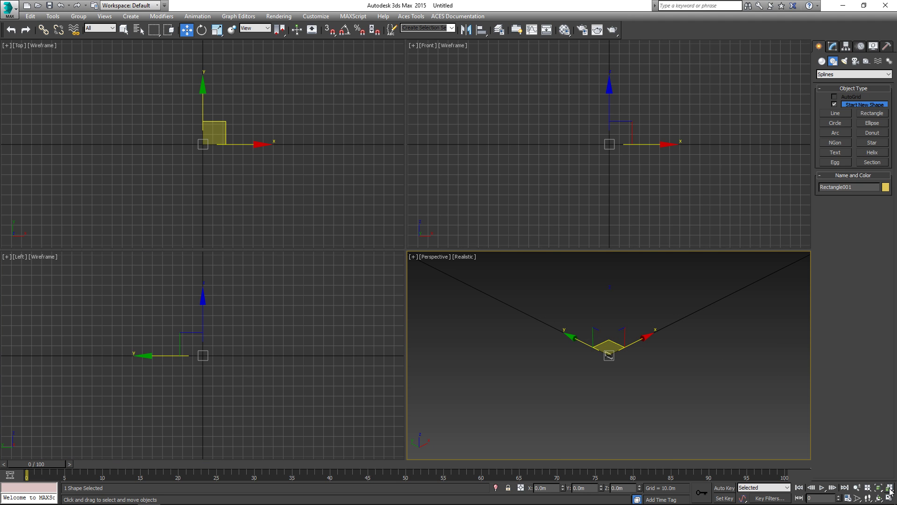
click(858, 498)
drag(606, 320, 613, 352)
click(879, 499)
drag(645, 397, 616, 377)
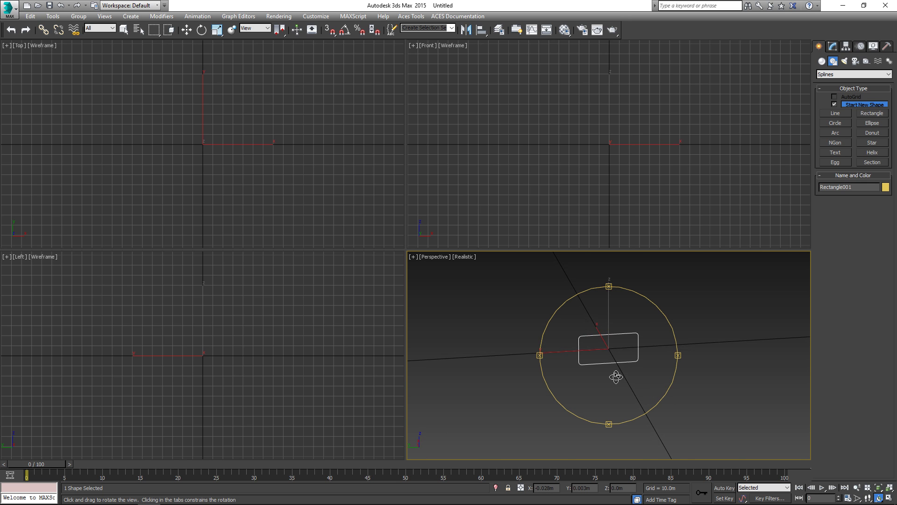
key(w)
scroll(205, 367, up, 5)
scroll(206, 353, up, 5)
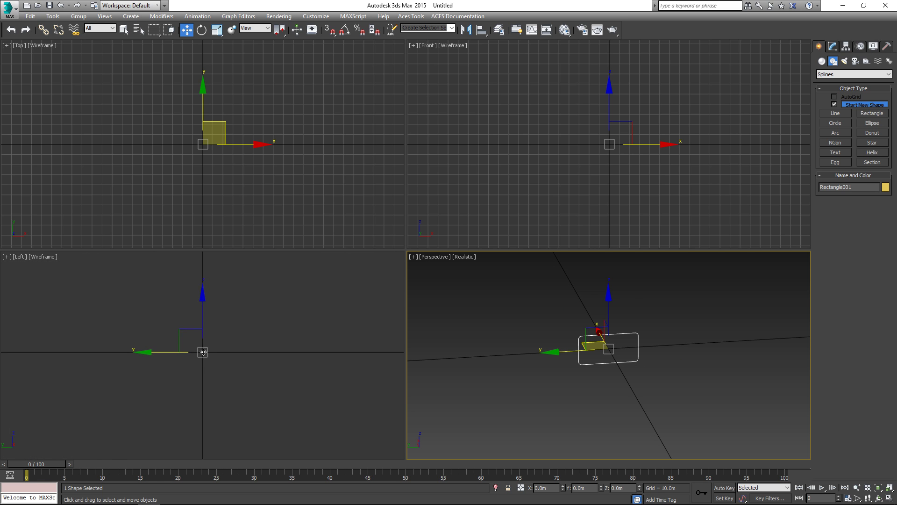
scroll(198, 147, up, 5)
middle_drag(206, 145, 198, 193)
scroll(603, 145, up, 5)
mouse_move(613, 147)
middle_down()
mouse_move(606, 155)
mouse_move(611, 146)
mouse_move(636, 153)
mouse_move(617, 155)
mouse_move(621, 132)
middle_up()
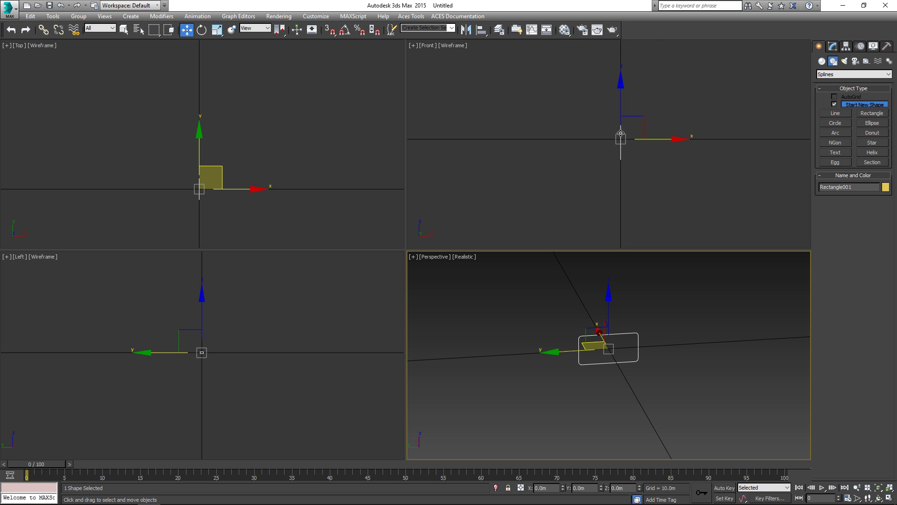
click(890, 487)
alt+middle_drag(575, 372, 597, 368)
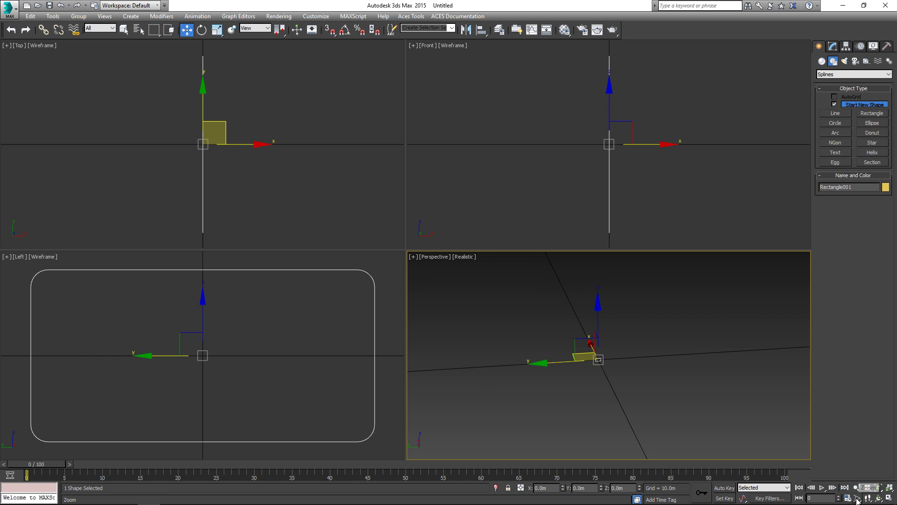
click(858, 498)
scroll(603, 343, up, 5)
middle_drag(550, 376, 643, 327)
scroll(591, 365, up, 2)
right_click(595, 361)
right_click(661, 369)
click(670, 378)
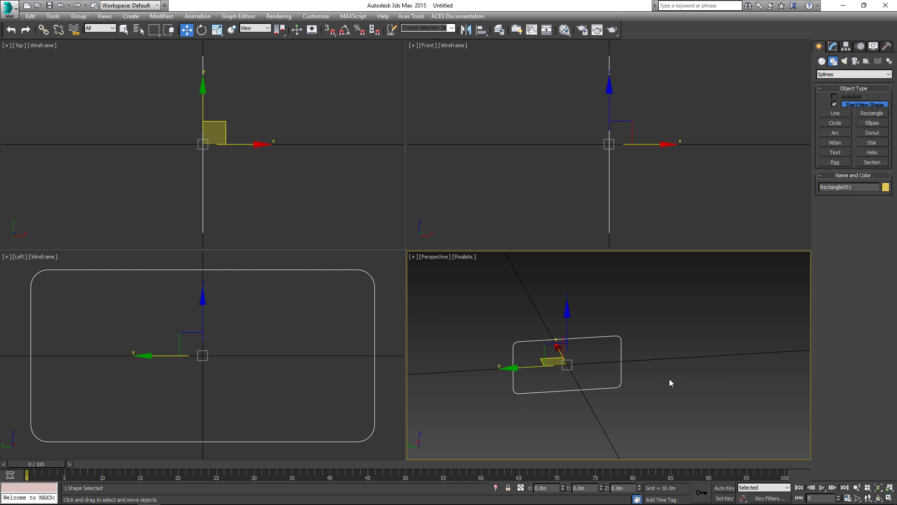
- Give the rectangle spline a rectangular cross-section of 0.001 m by 0.001 m, enabled in both renderer and viewport
click(833, 48)
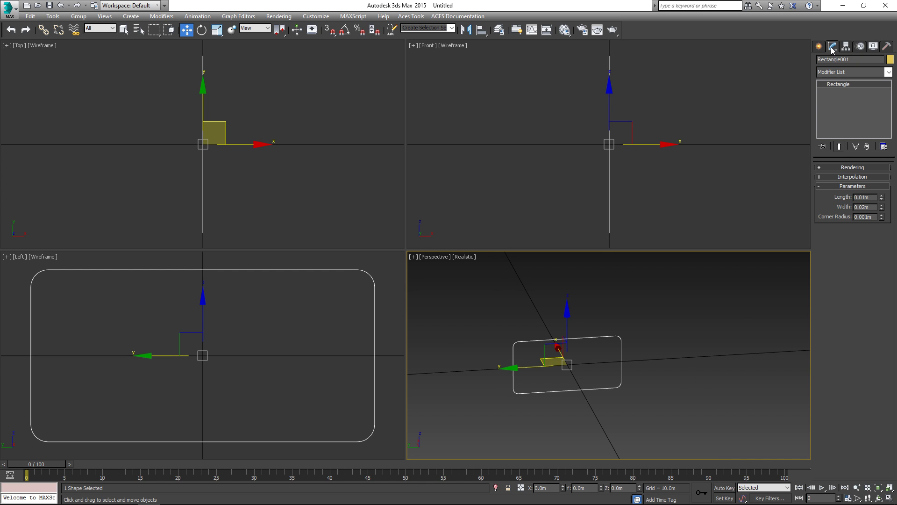
click(840, 167)
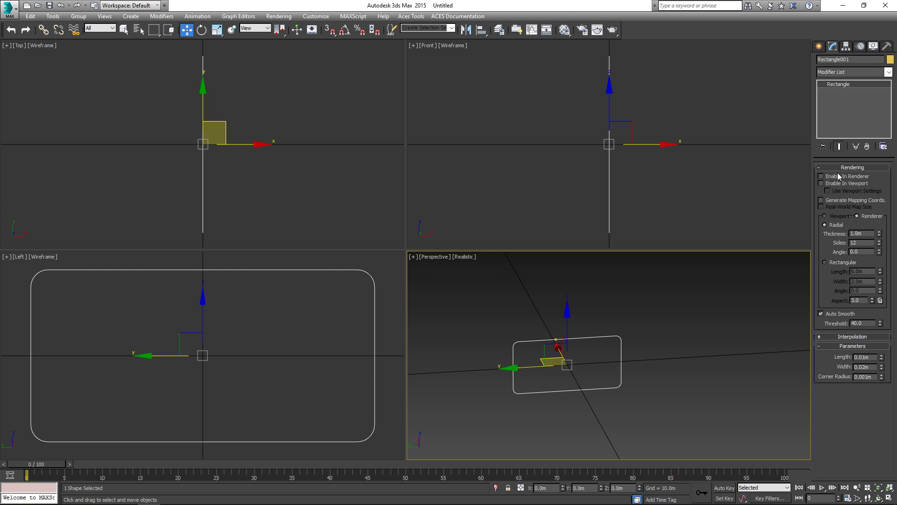
click(835, 265)
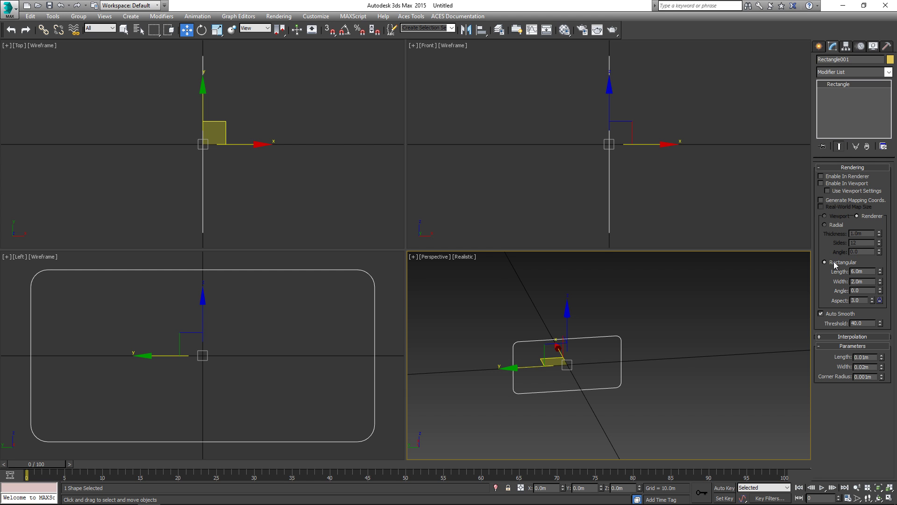
click(864, 272)
text(.)
key(Tab)
text(.)
key(Tab)
click(839, 177)
click(837, 184)
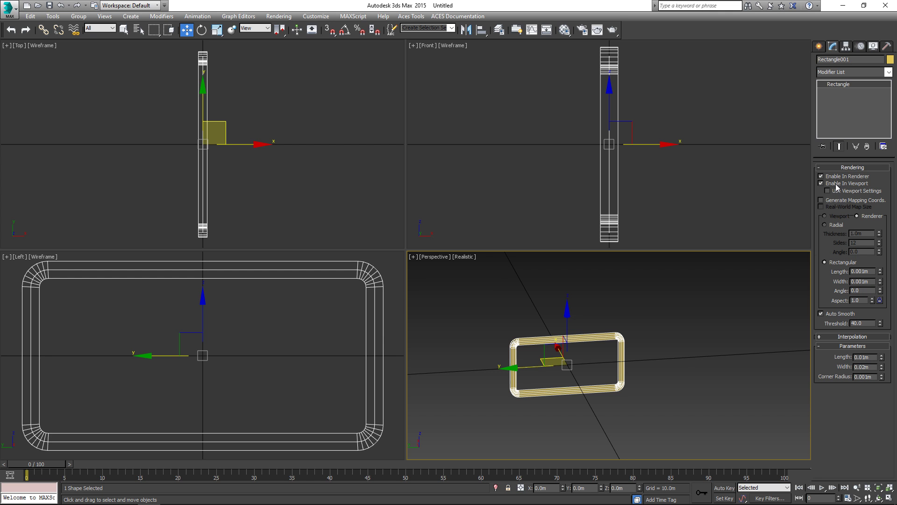
- Turn off the edged faces display for selected objects in the perspective view
scroll(531, 383, up, 2)
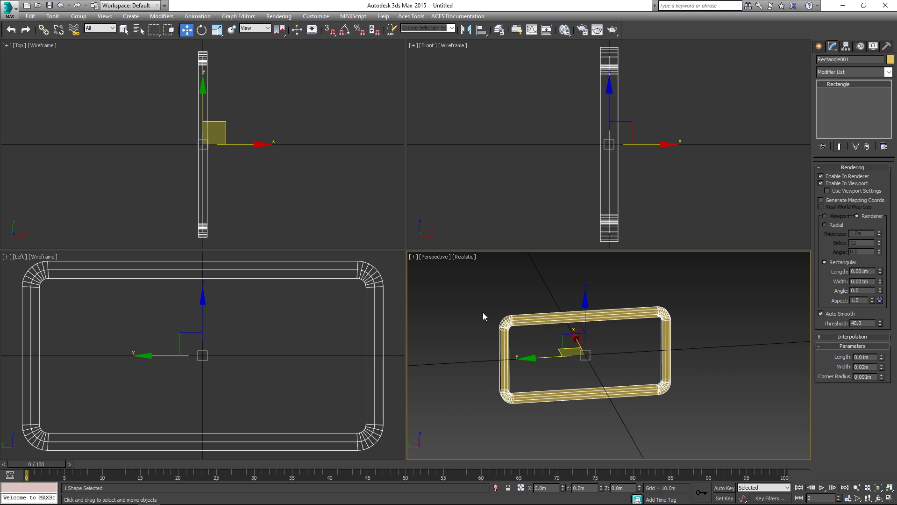
click(466, 258)
mouse_move(521, 381)
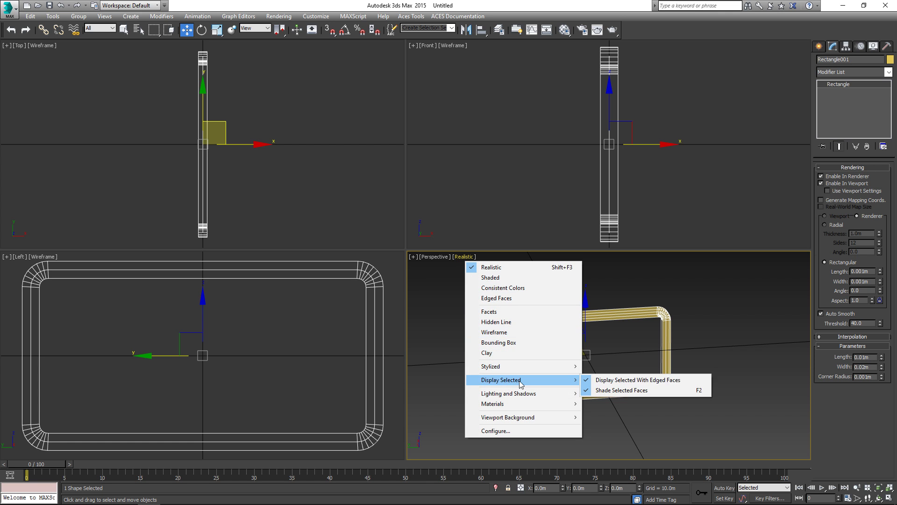
click(606, 383)
click(878, 498)
drag(598, 393, 607, 398)
key(w)
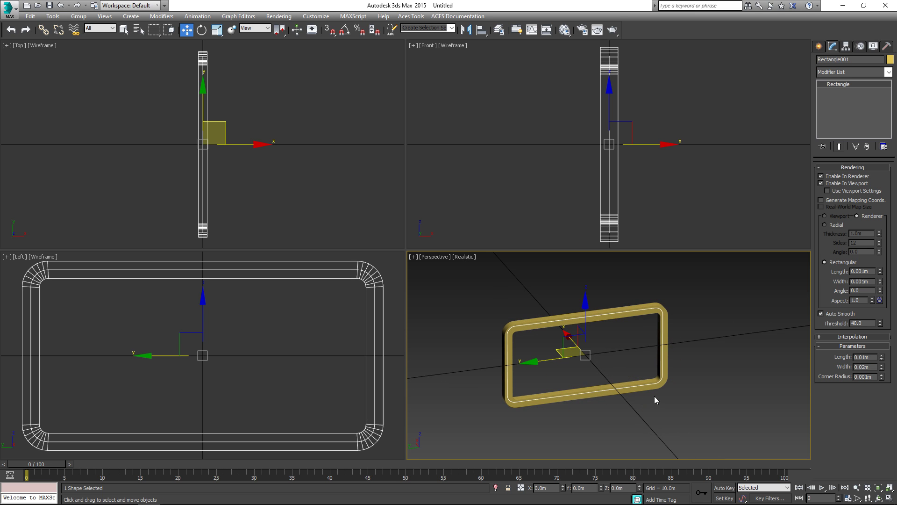
- Check the frame's triangle count with the Polygon Counter, keeping its window clear of the geometry in the Top view
click(888, 47)
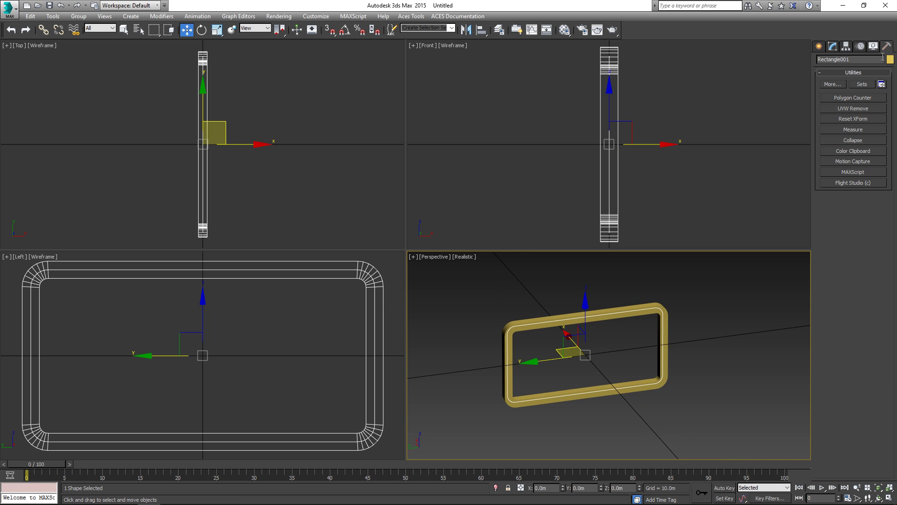
click(861, 98)
drag(442, 211, 257, 61)
middle_drag(154, 140, 327, 135)
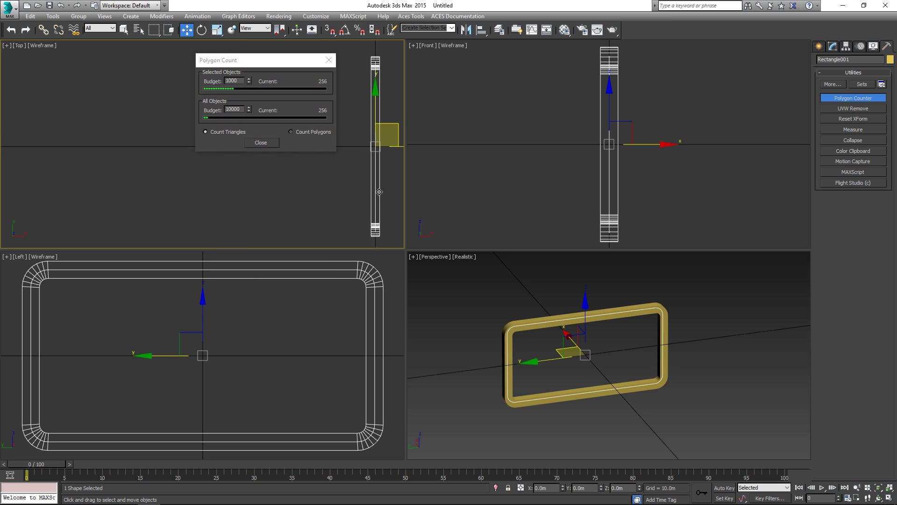
click(297, 62)
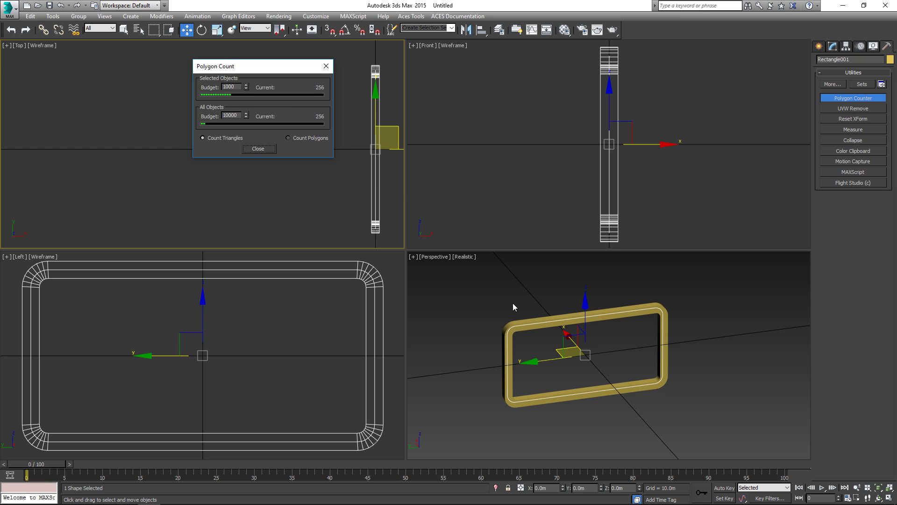
click(535, 320)
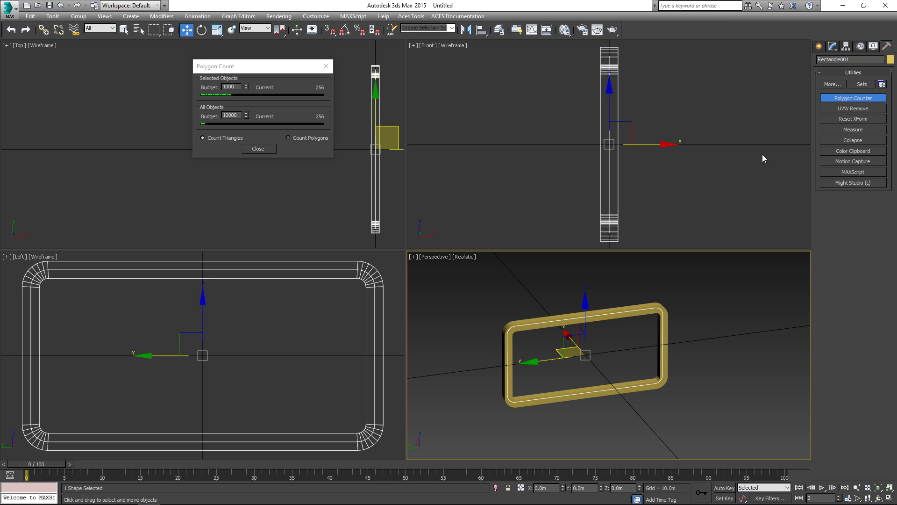
- Reduce the rectangle's interpolation to 1 step
click(834, 47)
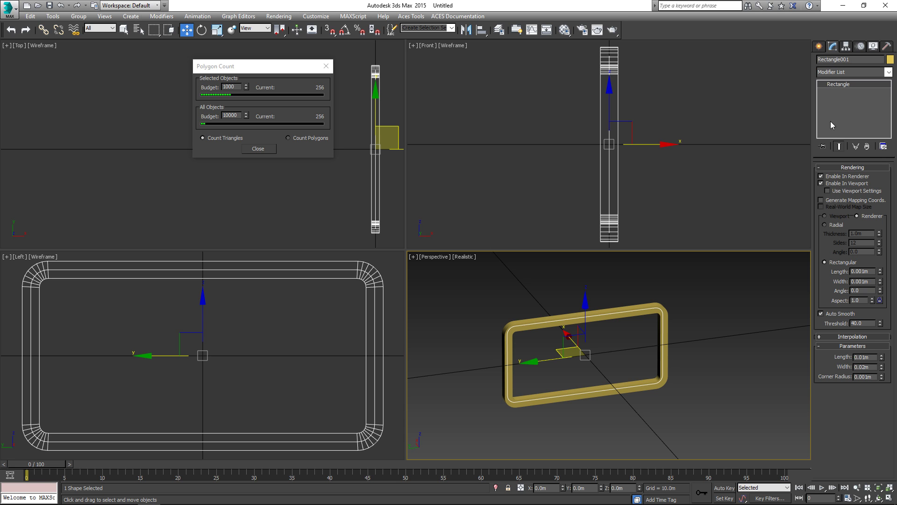
click(838, 337)
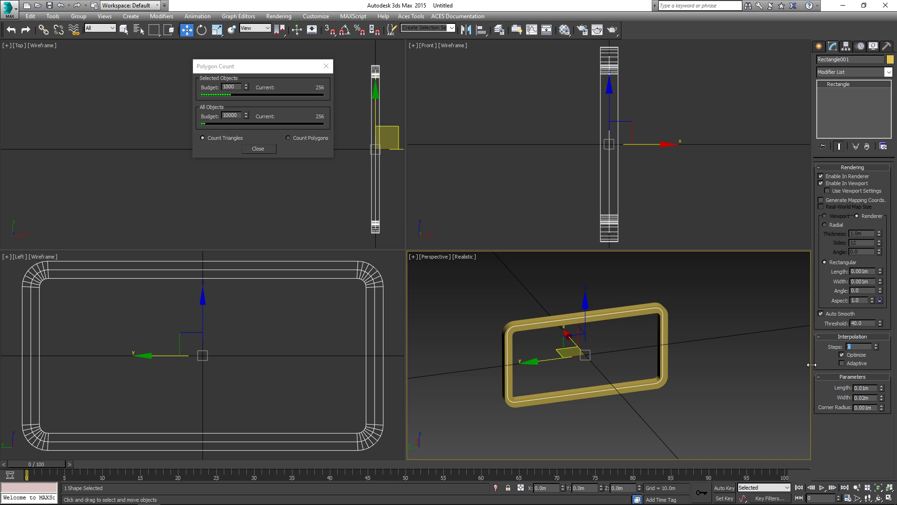
key(Return)
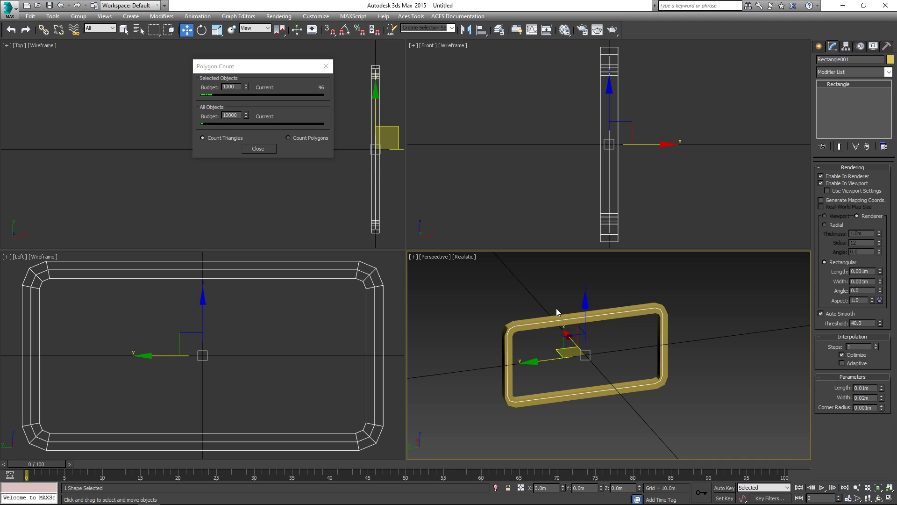
- Apply an Edit Mesh modifier to the rectangular frame
click(828, 72)
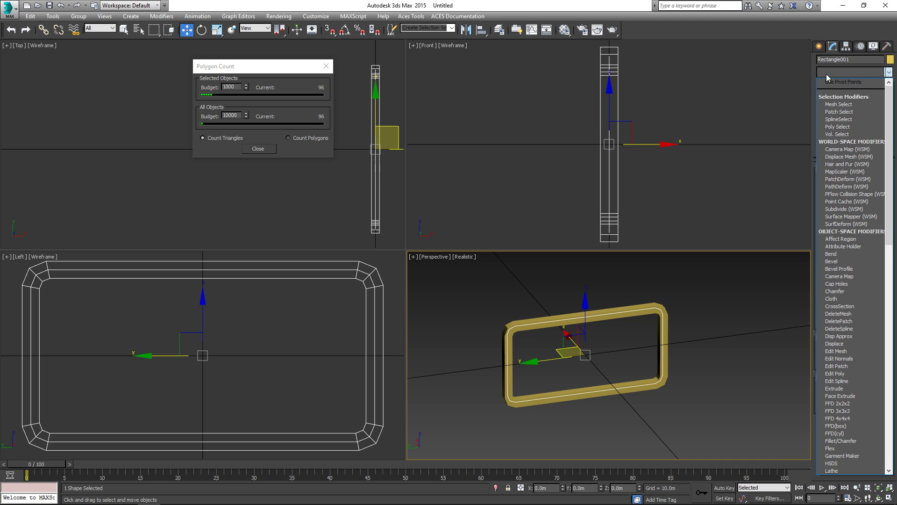
key(e)
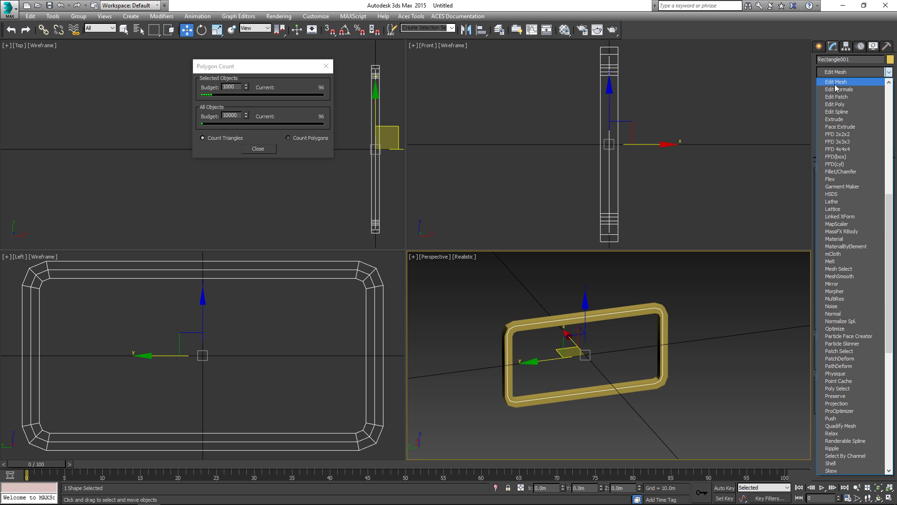
click(837, 82)
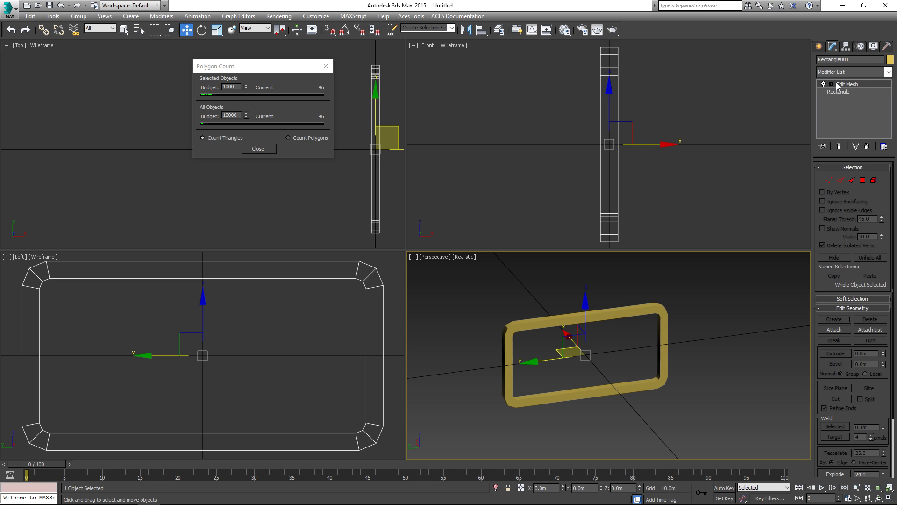
- Rename the frame as kettenglied-rot and give it the dark grey object color
double_click(855, 59)
text(ke)
click(891, 60)
click(363, 218)
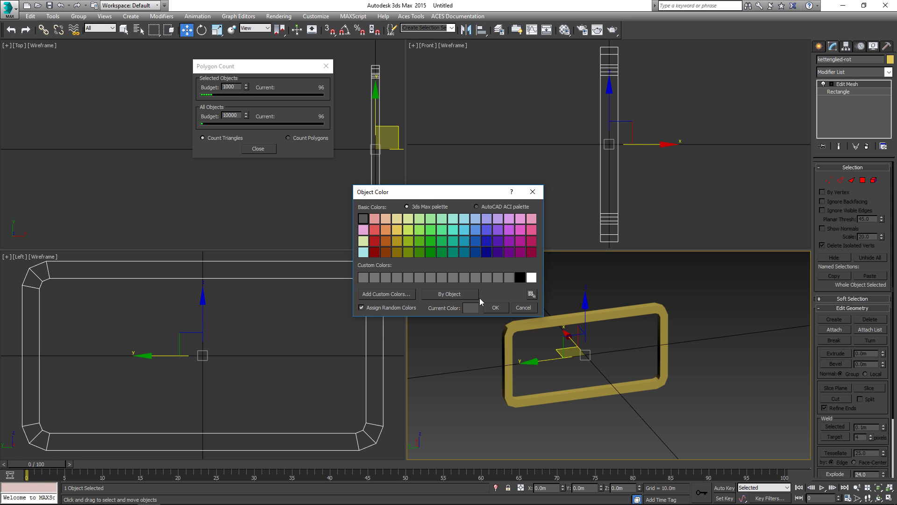
click(496, 307)
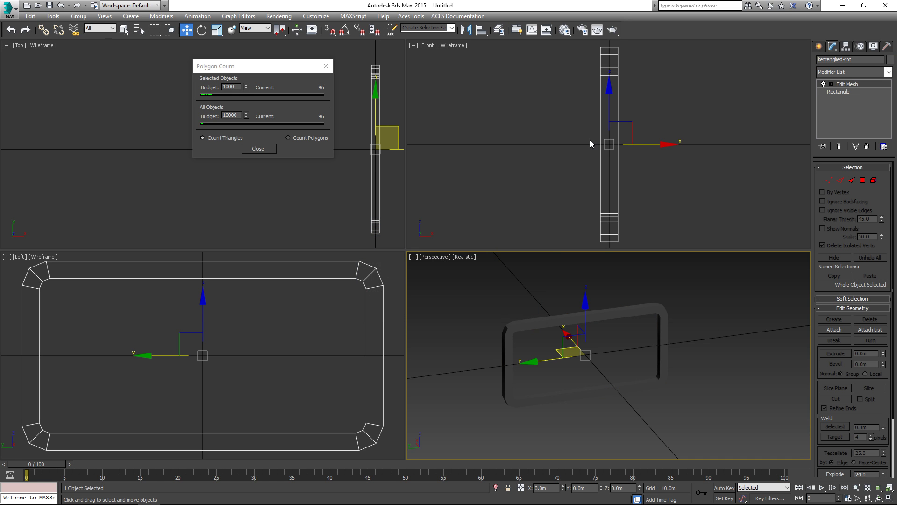
- Change the first sample material in the Material Editor to the FlightSimX type
click(565, 29)
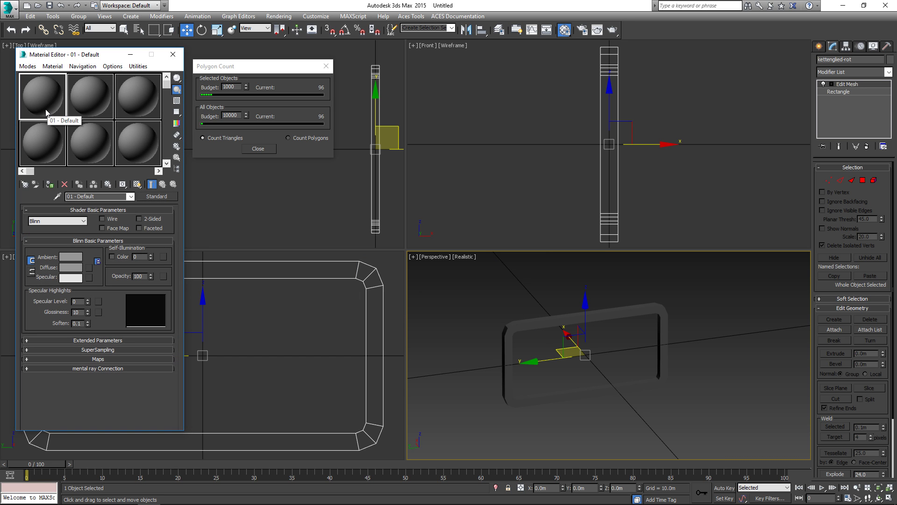
click(25, 185)
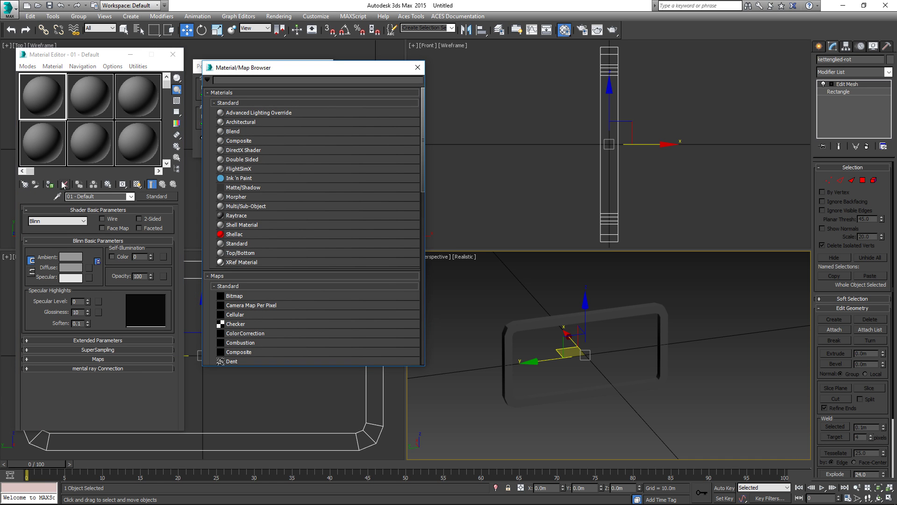
click(241, 169)
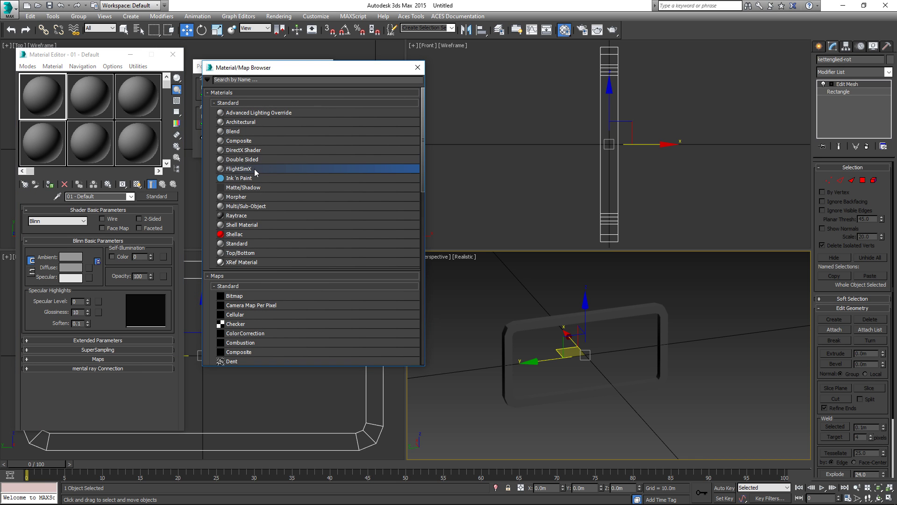
click(164, 195)
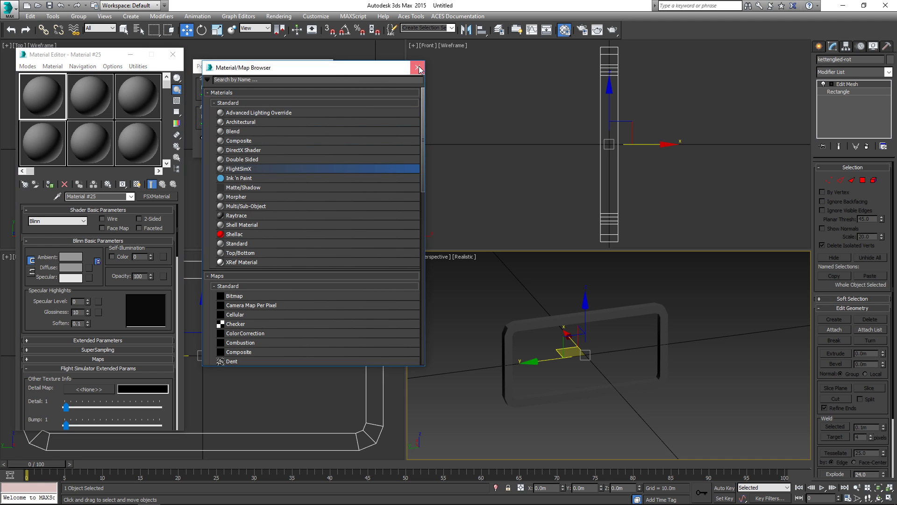
click(418, 67)
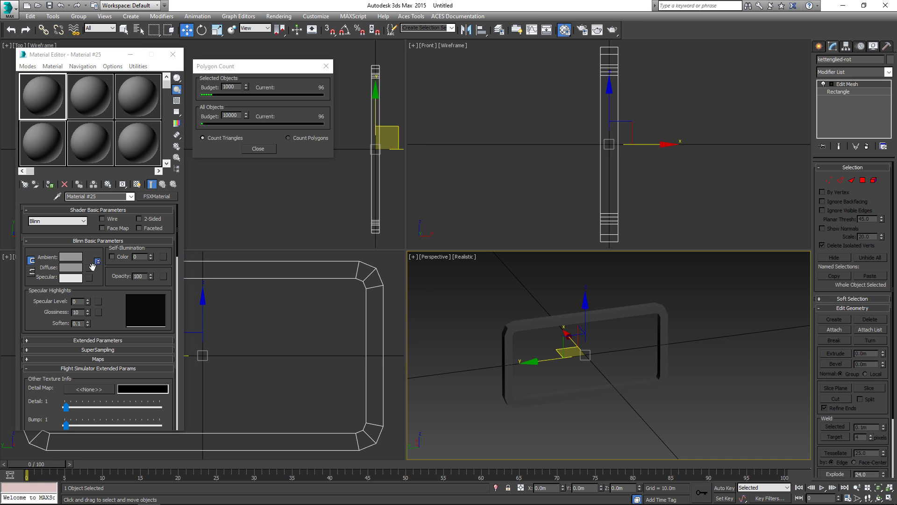
- Load Absperrkette.bmp from the scenes/Absperrkette folder as the material's diffuse bitmap
click(88, 267)
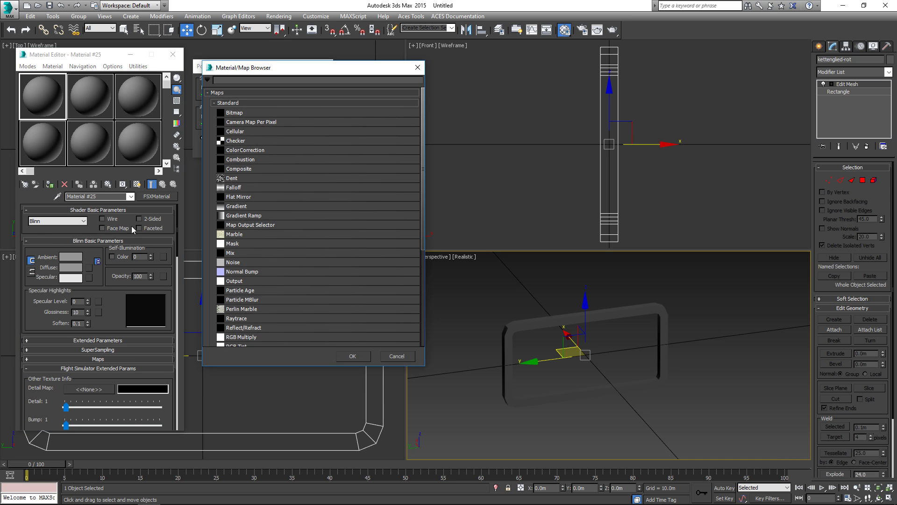
click(234, 115)
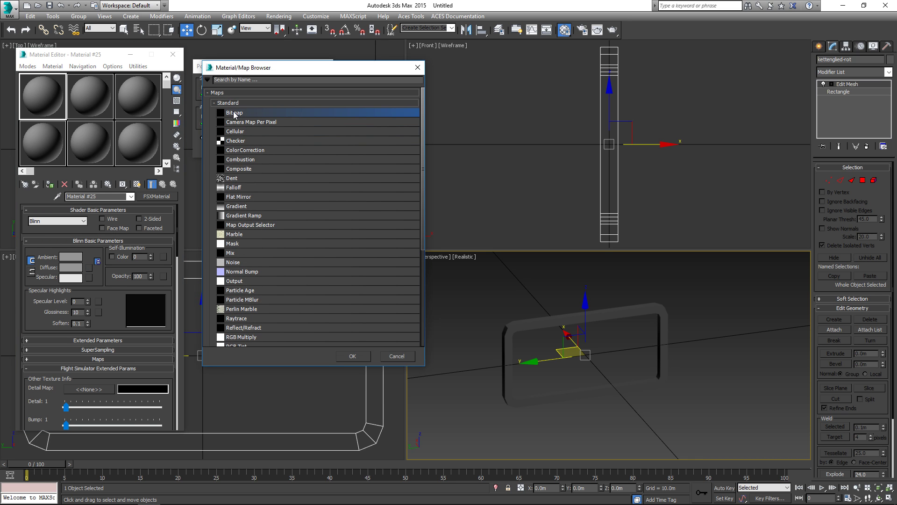
double_click(233, 113)
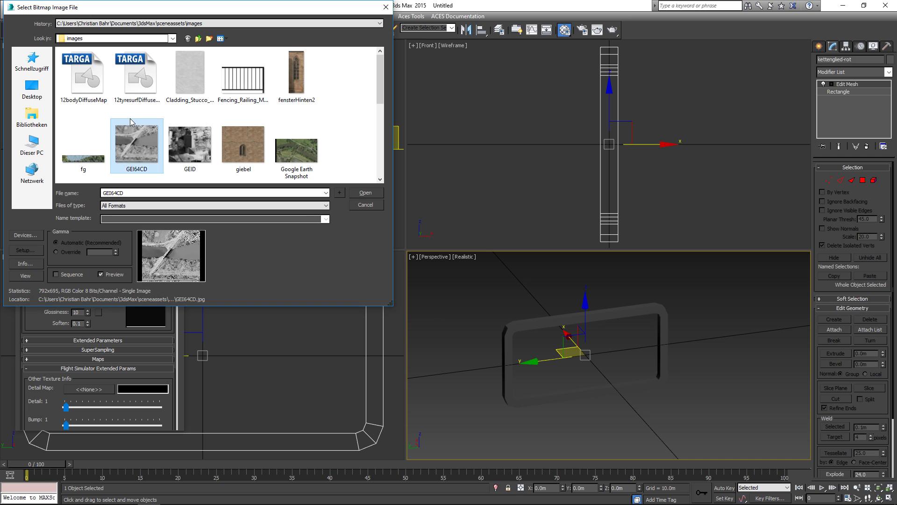
click(130, 120)
key(BackSpace)
key(BackSpace)
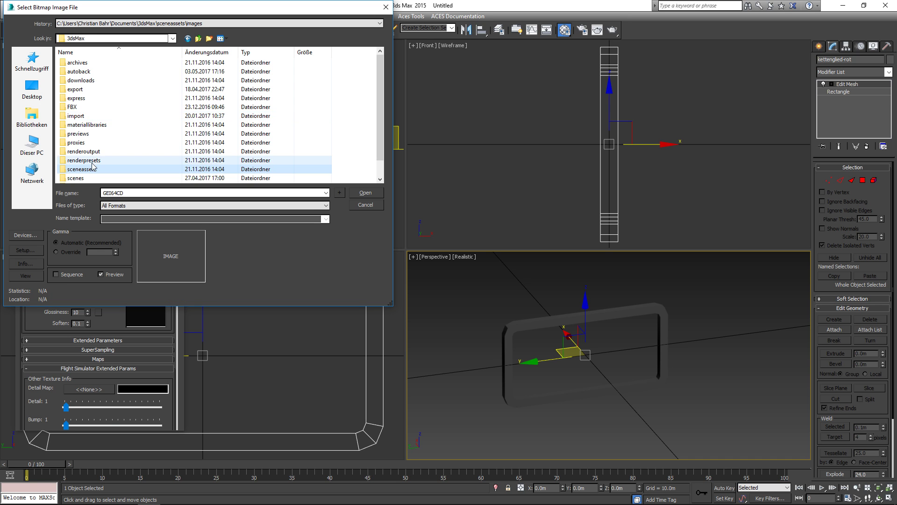
double_click(78, 179)
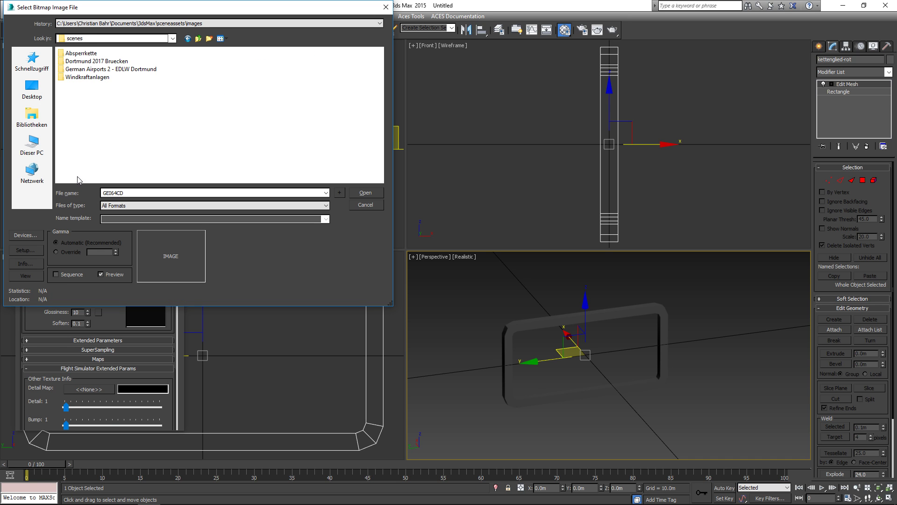
double_click(79, 54)
click(78, 73)
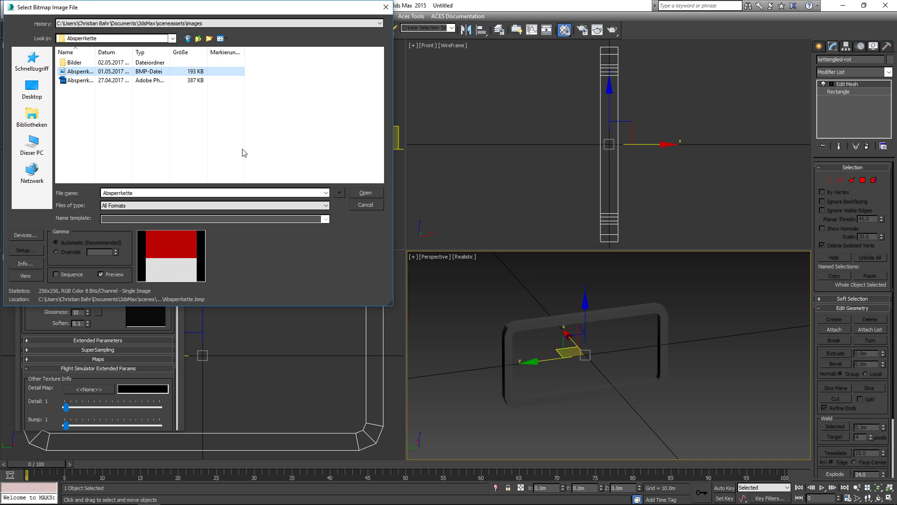
click(355, 193)
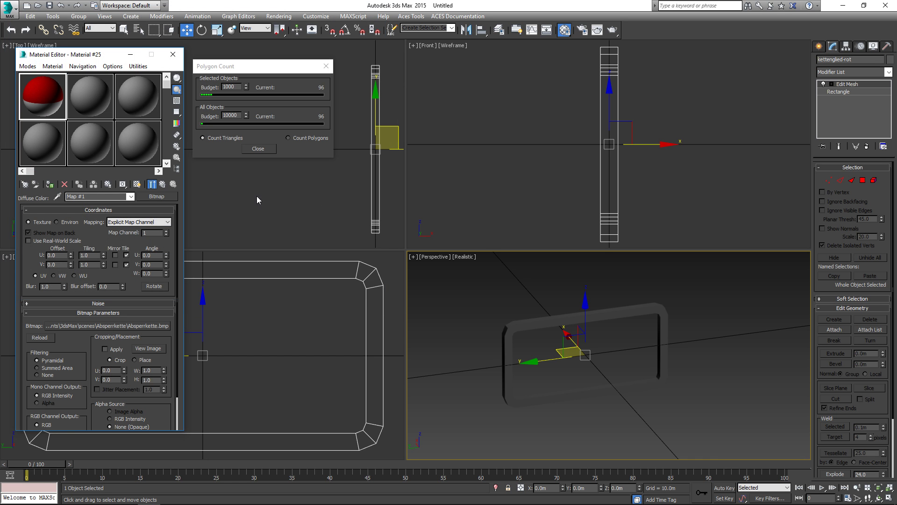
- Assign the textured material to kettenglied-rot with its map shown in the viewport, and close the Material Editor and Polygon Count windows
click(162, 185)
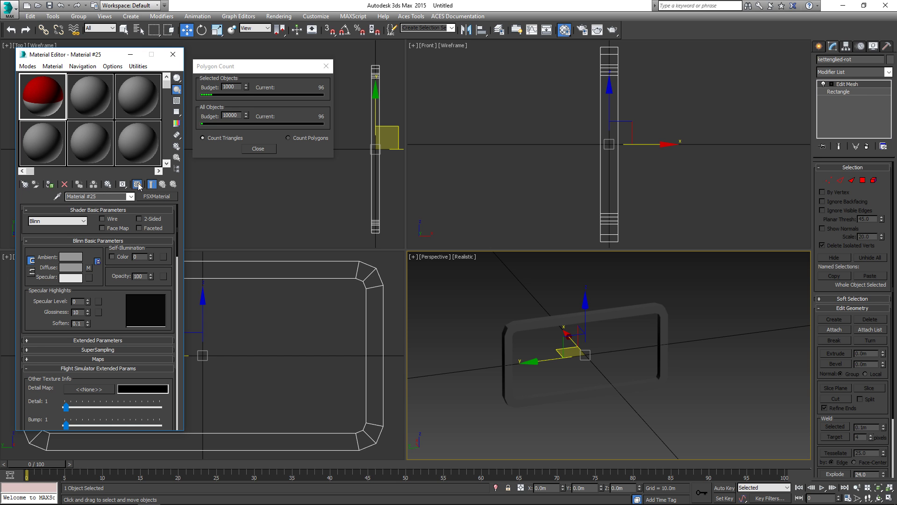
click(50, 185)
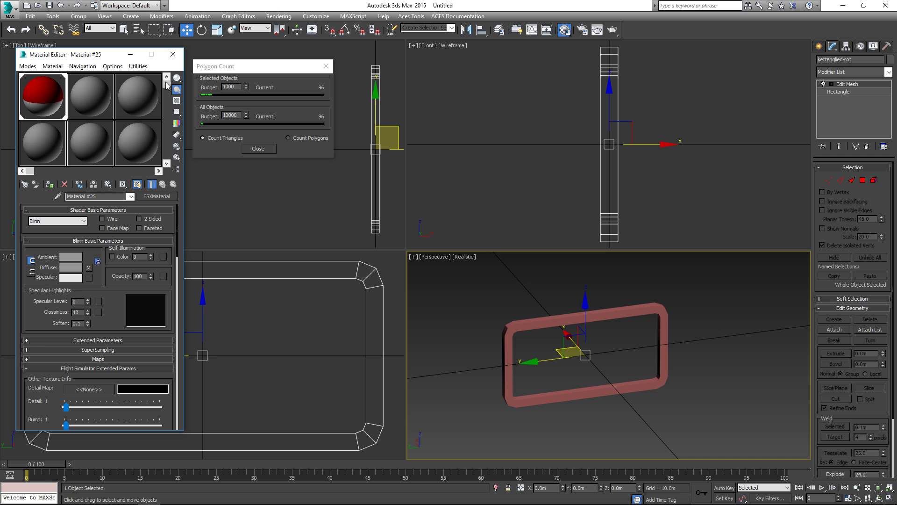
click(173, 54)
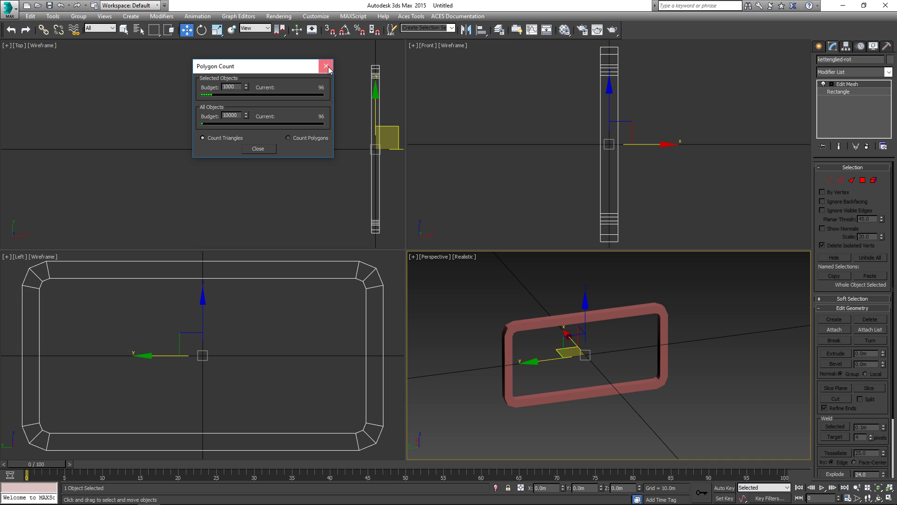
click(326, 66)
- Apply a UVW Map modifier with Face mapping to kettenglied-rot
middle_drag(309, 161, 185, 165)
scroll(183, 332, down, 6)
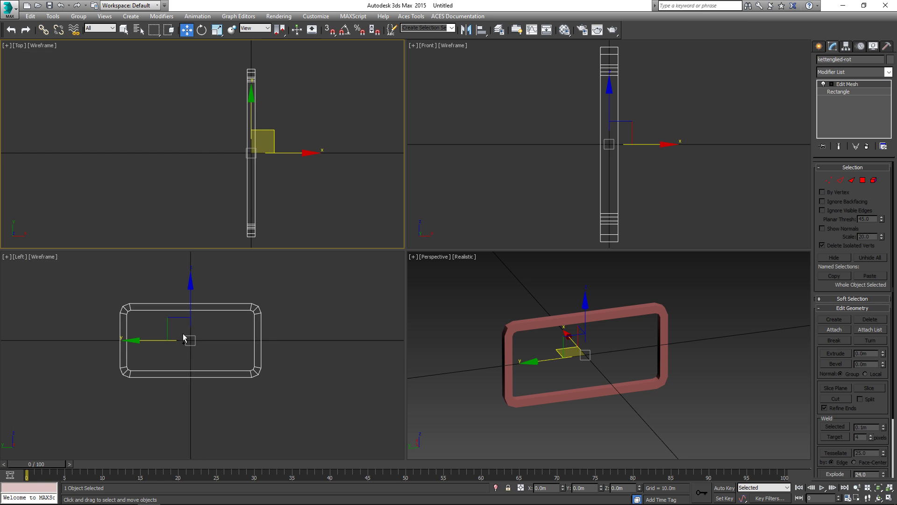
middle_drag(482, 366, 465, 360)
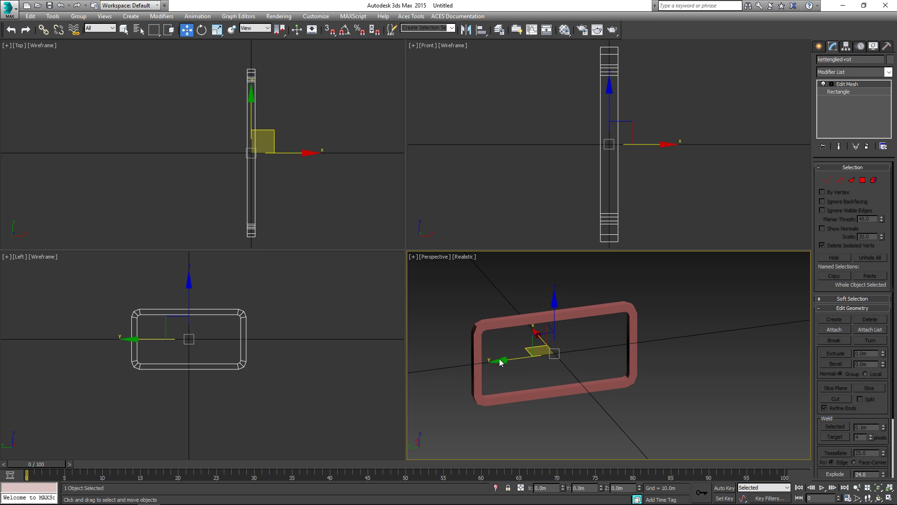
click(852, 75)
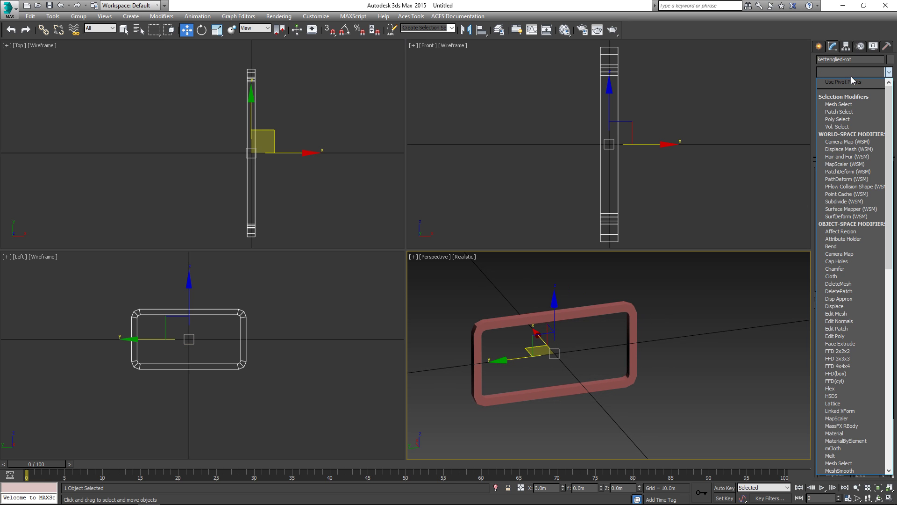
text(uvw)
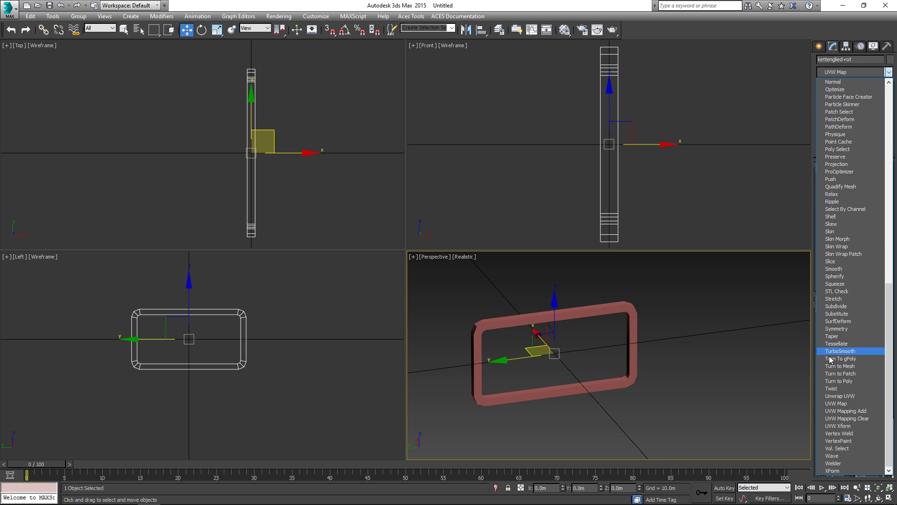
click(838, 404)
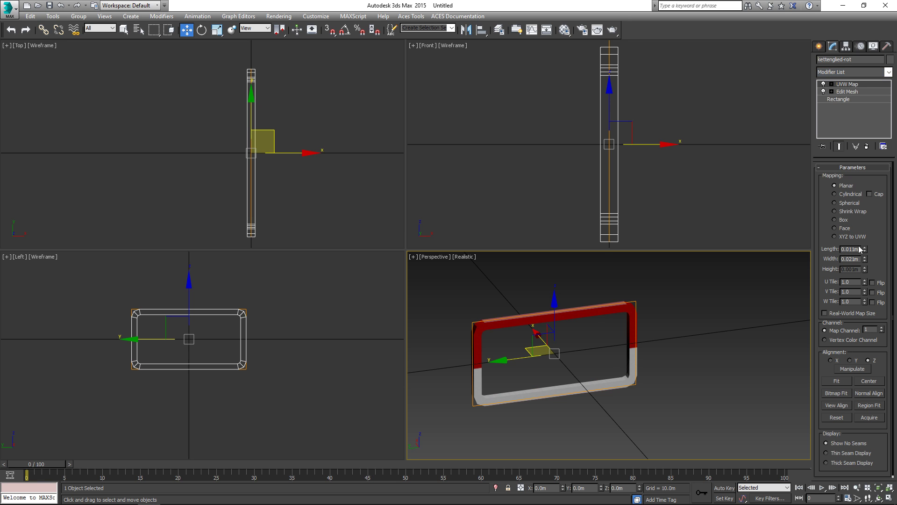
click(835, 228)
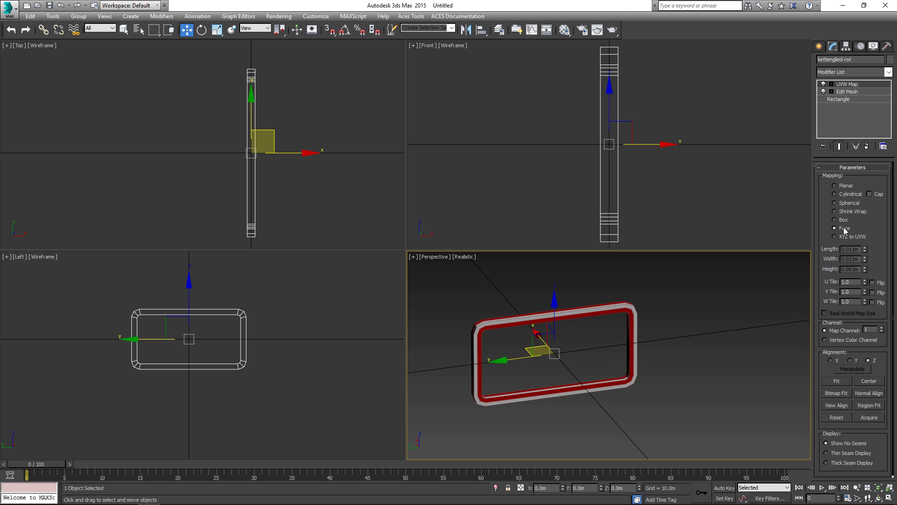
- Add an Unwrap UVW modifier to kettenglied-rot and turn off the display of map seams
click(839, 73)
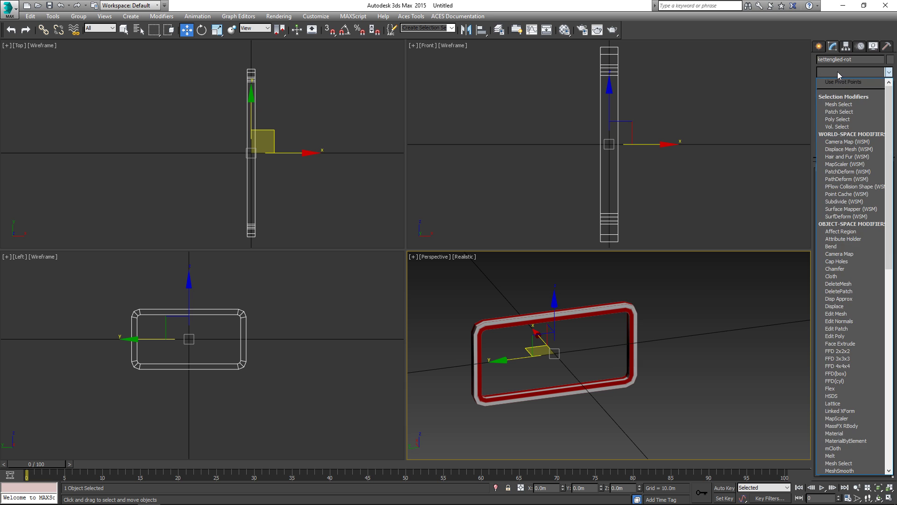
key(u)
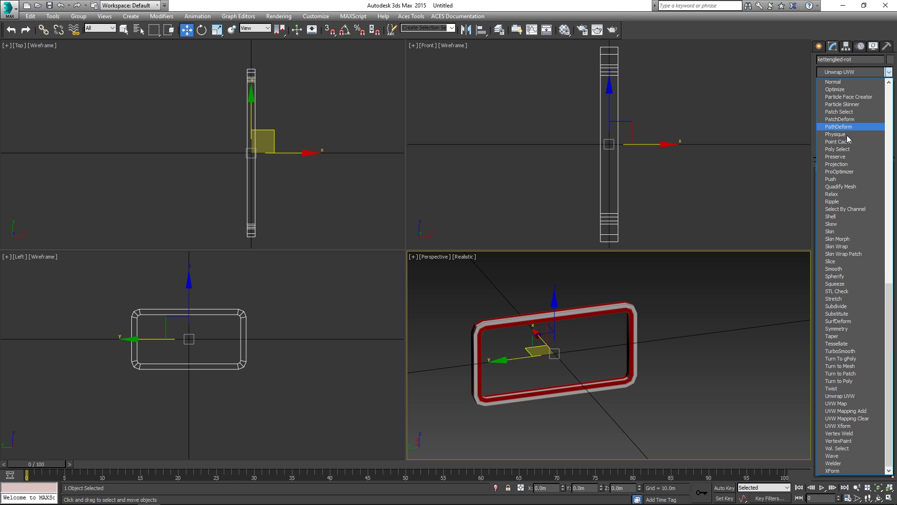
click(840, 397)
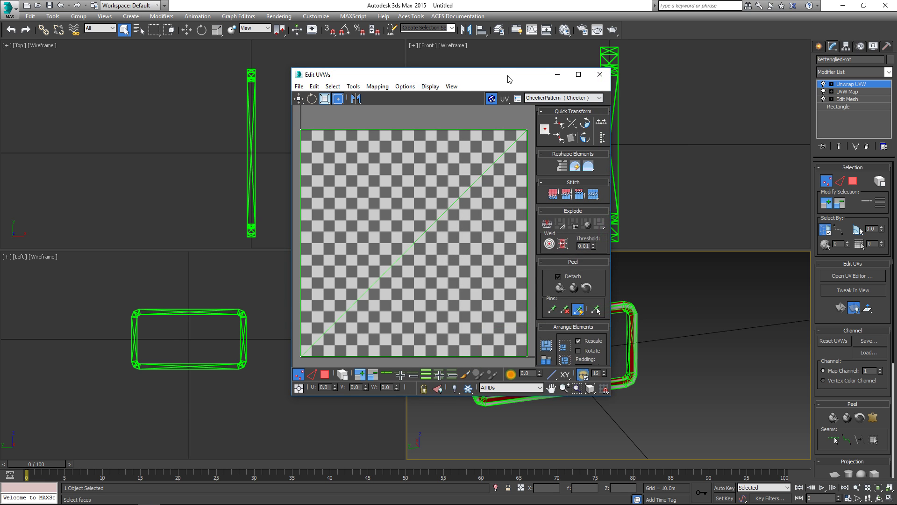
drag(511, 78, 328, 83)
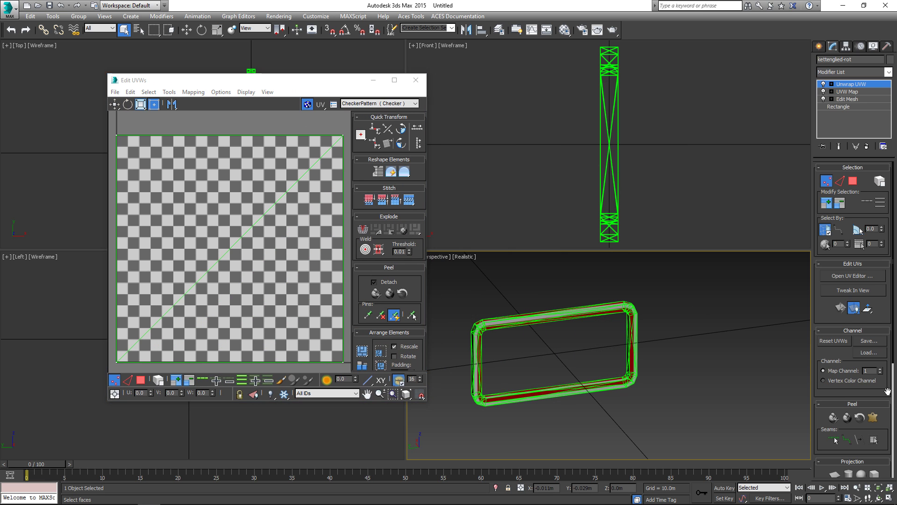
scroll(887, 390, down, 5)
click(845, 416)
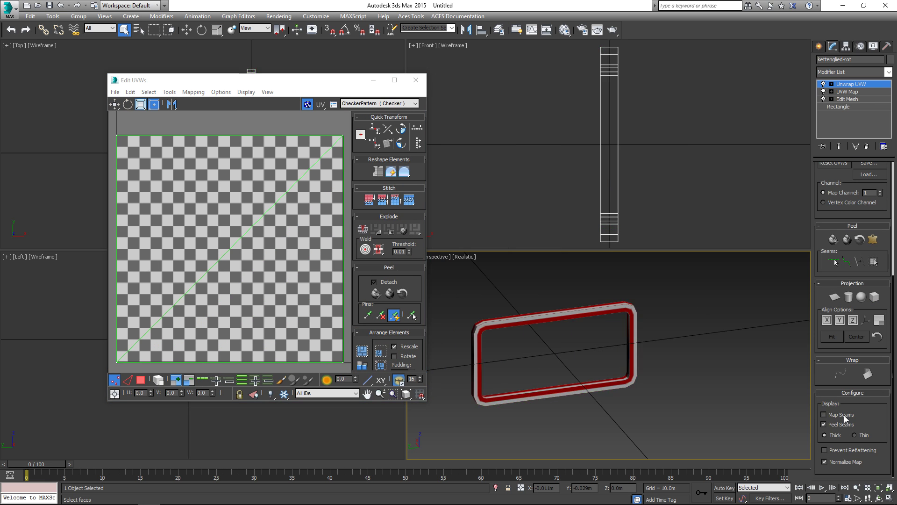
- Shrink all UVs of kettenglied-rot into the red half of the Absperrkette.bmp texture and collapse the whole modifier stack
click(365, 105)
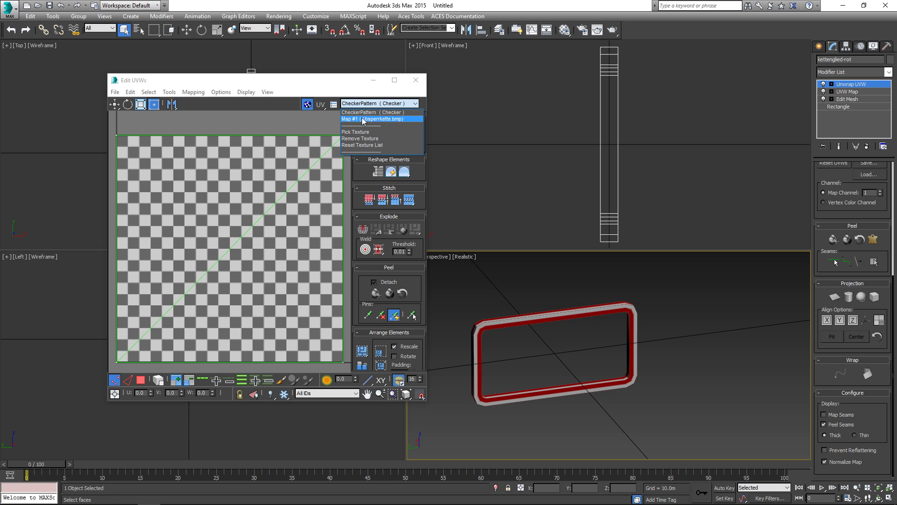
click(365, 118)
scroll(156, 148, down, 2)
drag(130, 140, 255, 202)
right_click(287, 287)
click(307, 318)
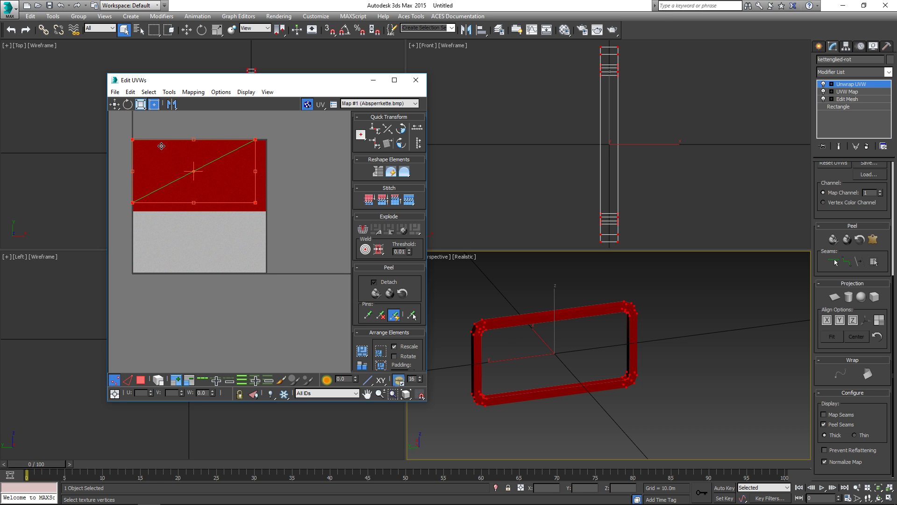
drag(133, 140, 161, 153)
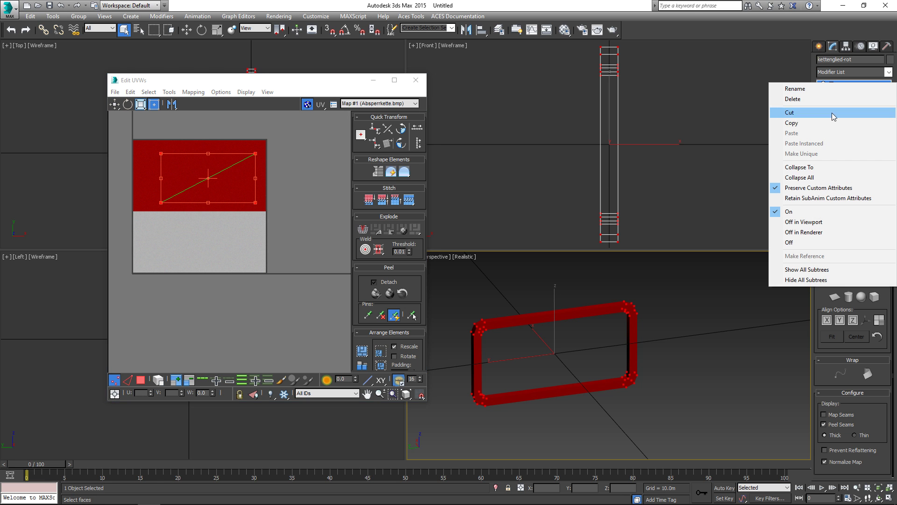
click(804, 178)
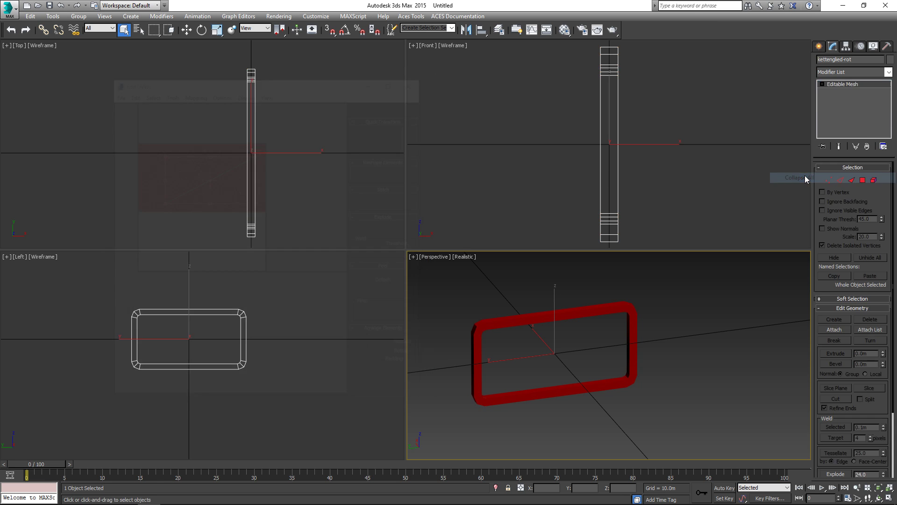
- Clone the red link about 0.019 m along negative Y as a single copy named kettenglied-weiss
key(w)
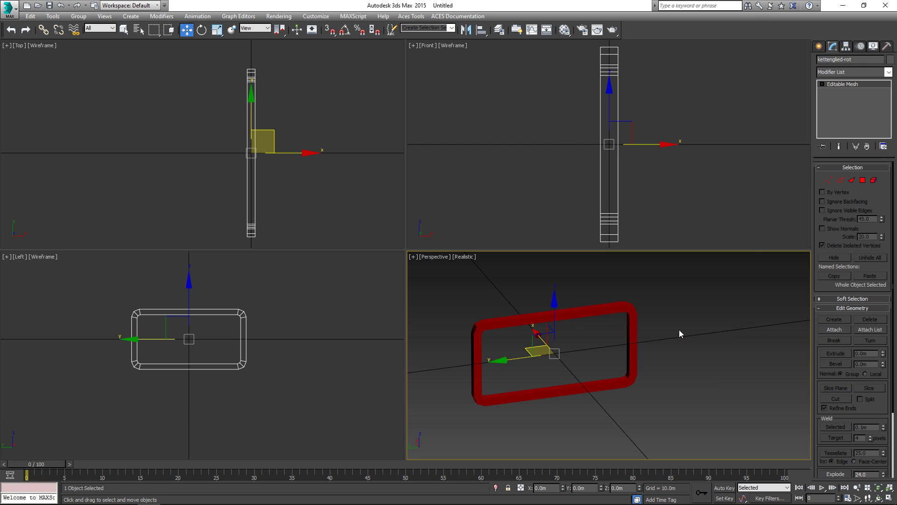
mouse_move(543, 359)
shift+mouse_down()
mouse_move(532, 359)
mouse_move(664, 359)
shift+mouse_up()
click(423, 283)
drag(423, 282, 488, 281)
text(weiss)
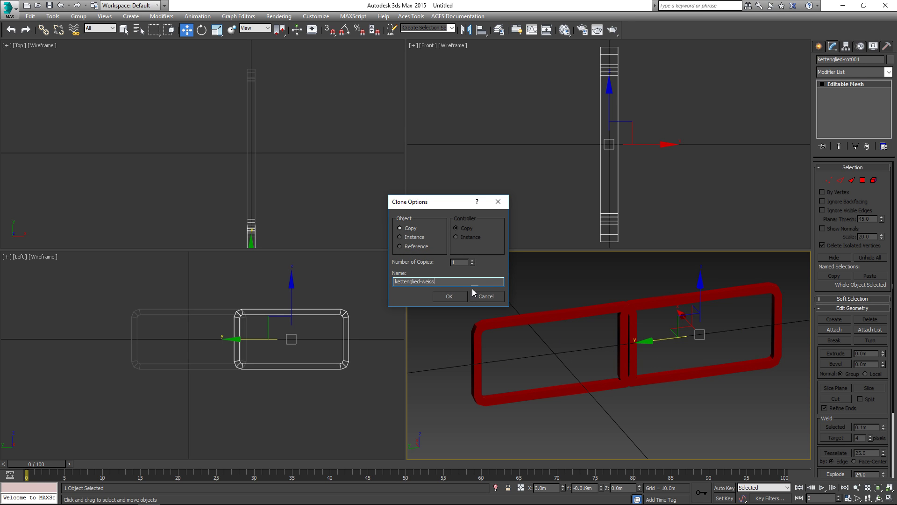
click(450, 296)
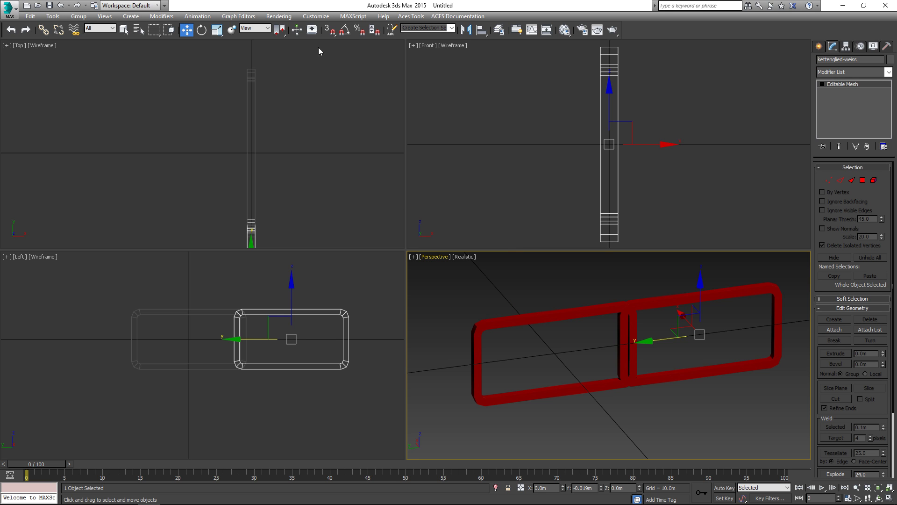
- Rotate kettenglied-weiss 90 degrees about its Y axis with angle snap on, so it interlocks with the red link
click(344, 31)
right_click(655, 351)
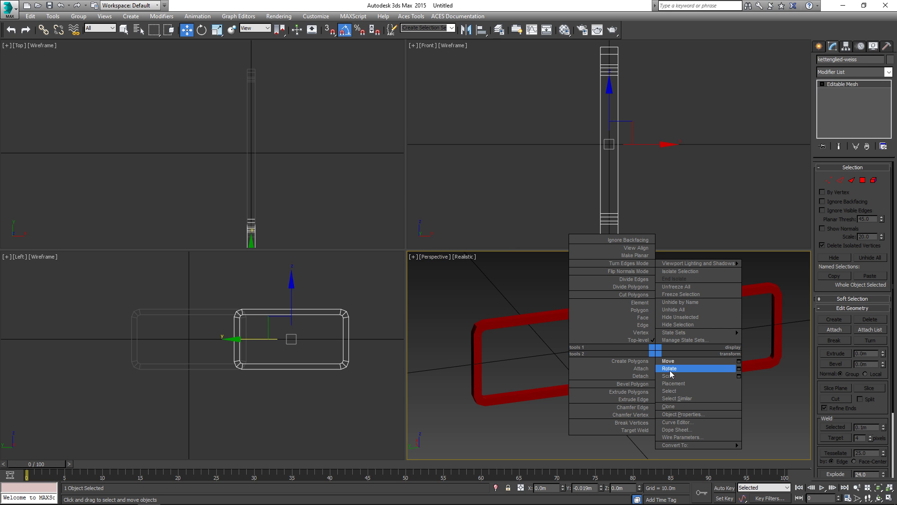
click(671, 369)
drag(712, 318, 708, 376)
right_click(707, 379)
click(714, 391)
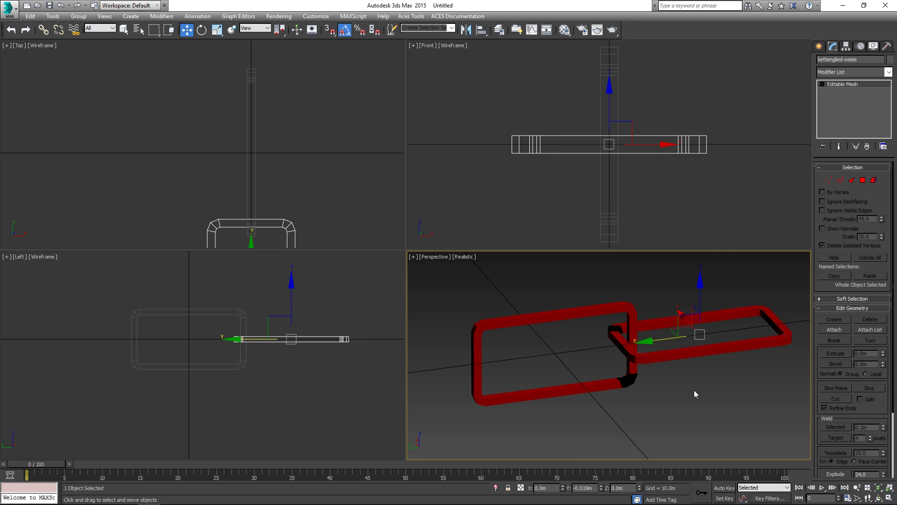
- Add an Unwrap UVW modifier to kettenglied-weiss and hide its map seams
middle_drag(704, 391, 627, 408)
click(837, 72)
key(u)
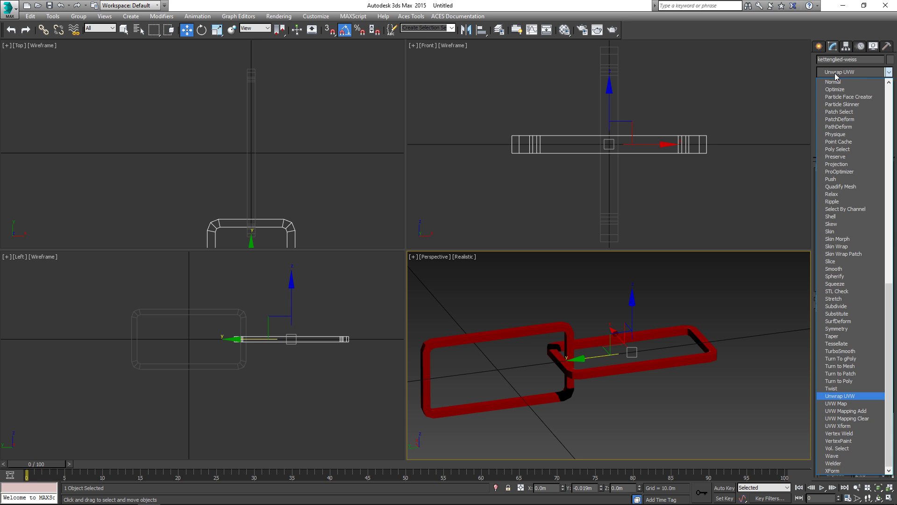
click(840, 396)
click(839, 403)
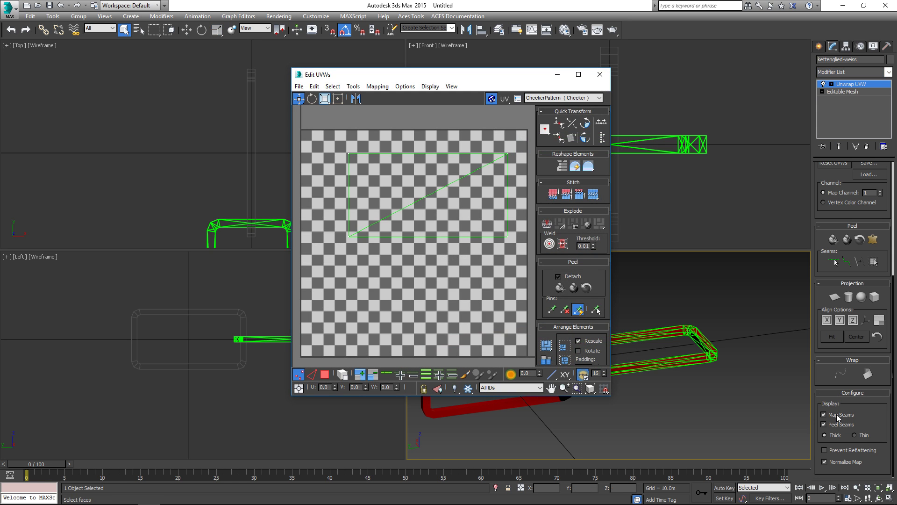
- Move all UVs of kettenglied-weiss onto the white half of the Absperrkette.bmp texture and collapse its modifier stack
drag(520, 78, 324, 61)
click(368, 83)
click(365, 97)
drag(122, 127, 305, 330)
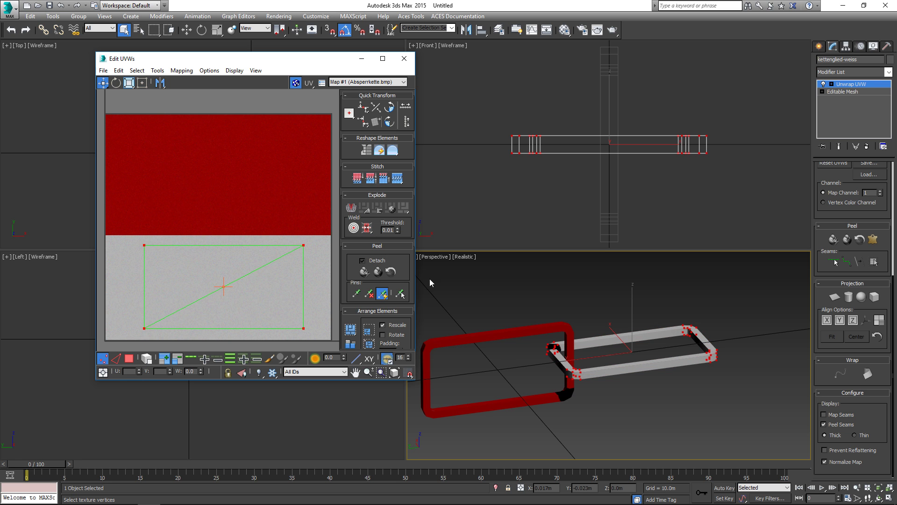
right_click(862, 86)
click(795, 178)
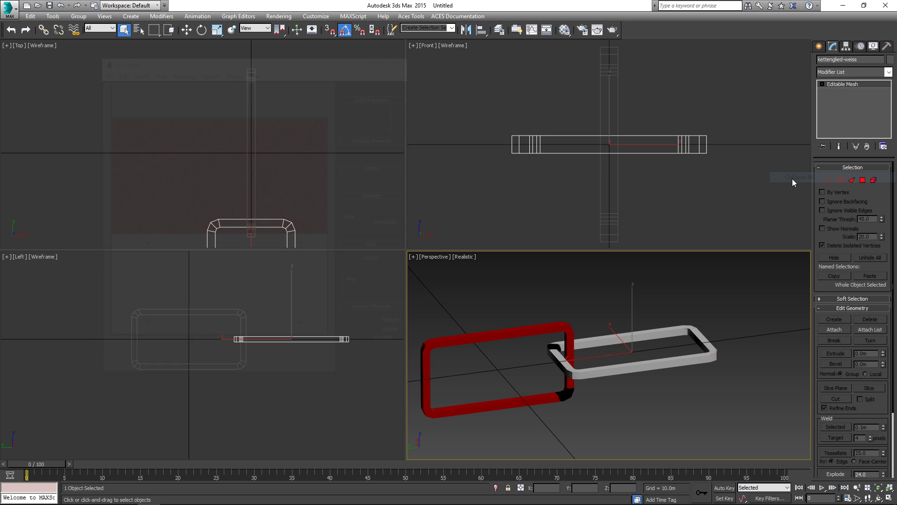
scroll(540, 354, down, 5)
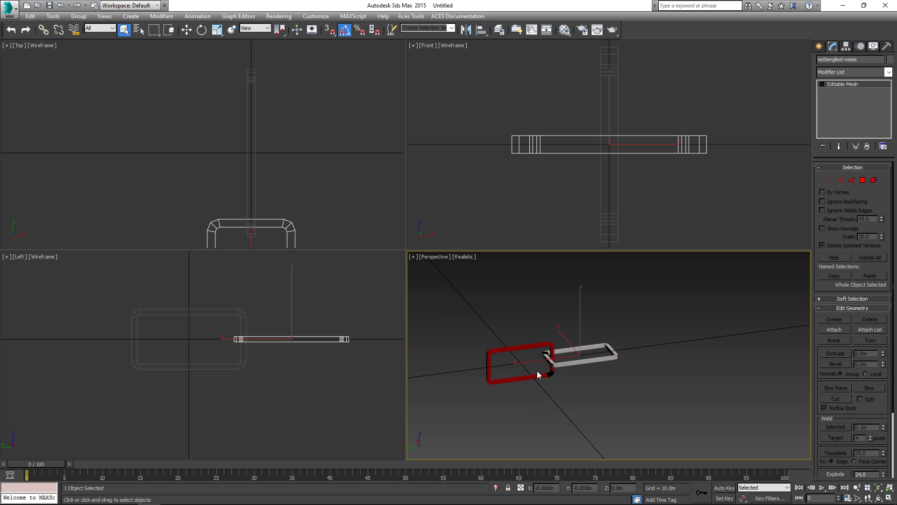
- Attach the white link to the red link to make one editable mesh
click(536, 363)
click(835, 329)
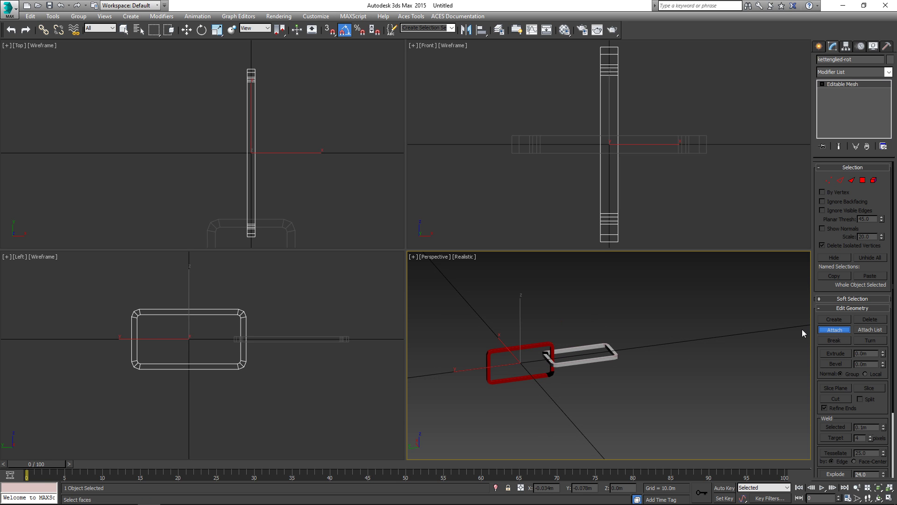
click(609, 357)
click(827, 330)
right_click(687, 368)
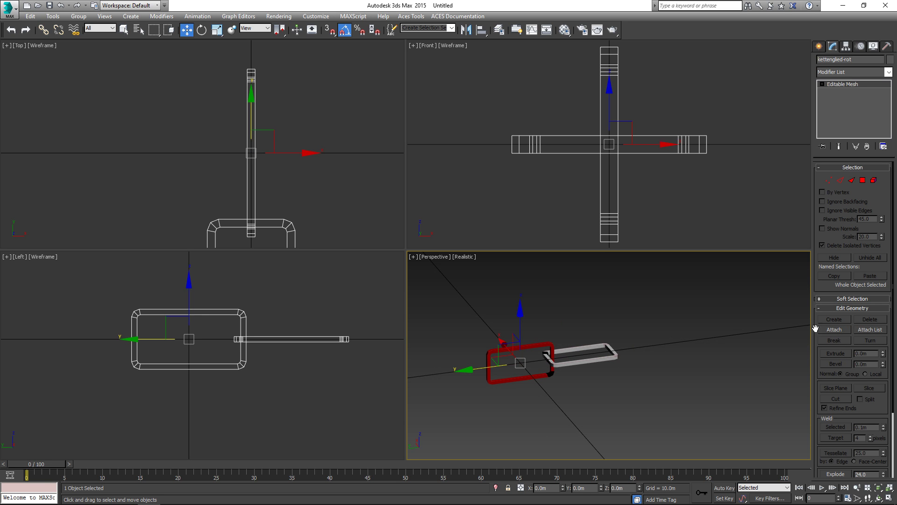
click(701, 386)
- Clone the link pair about 0.037 m along negative Y as a single copy and attach the original pair to it
mouse_move(482, 368)
shift+mouse_down()
mouse_move(612, 386)
mouse_move(588, 383)
shift+mouse_up()
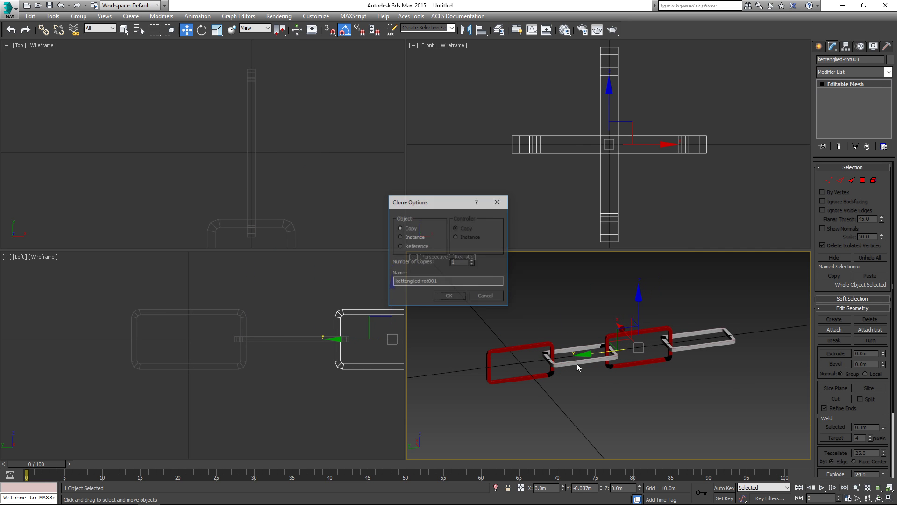
click(451, 296)
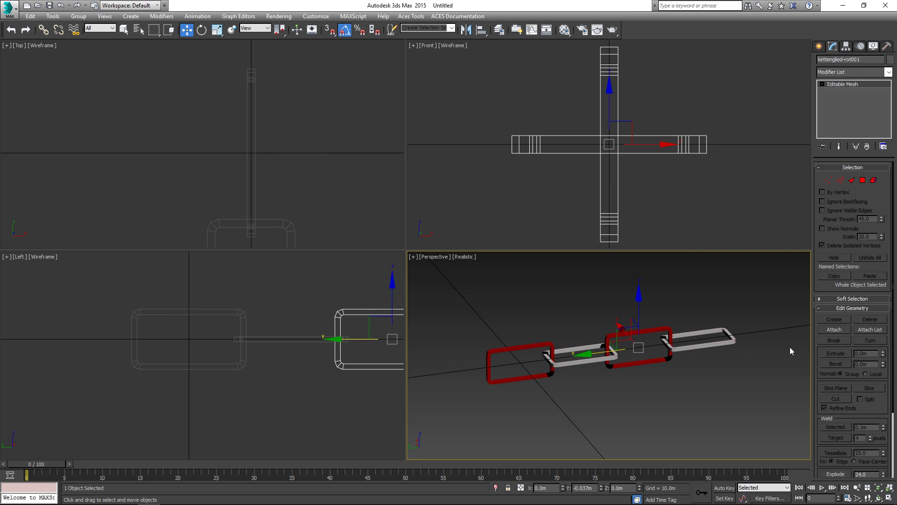
click(835, 330)
click(574, 366)
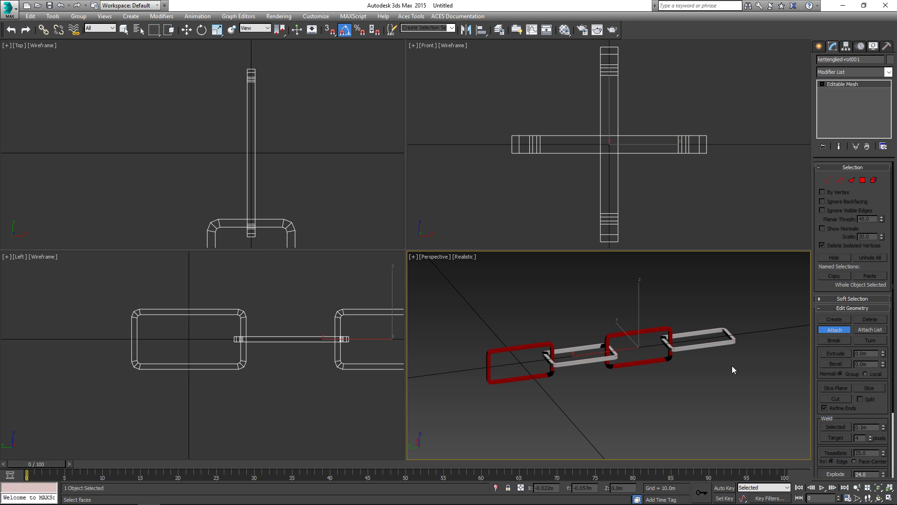
click(831, 331)
- Clone the four-link mesh about 0.075 m along positive Y as a single copy and attach the original segment to it
mouse_move(605, 353)
shift+mouse_down()
mouse_move(468, 370)
mouse_move(365, 396)
shift+mouse_up()
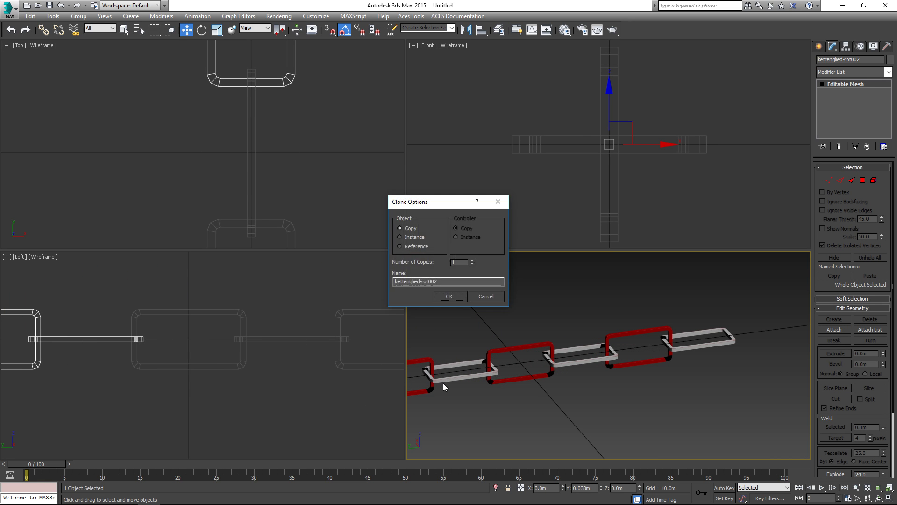
click(453, 297)
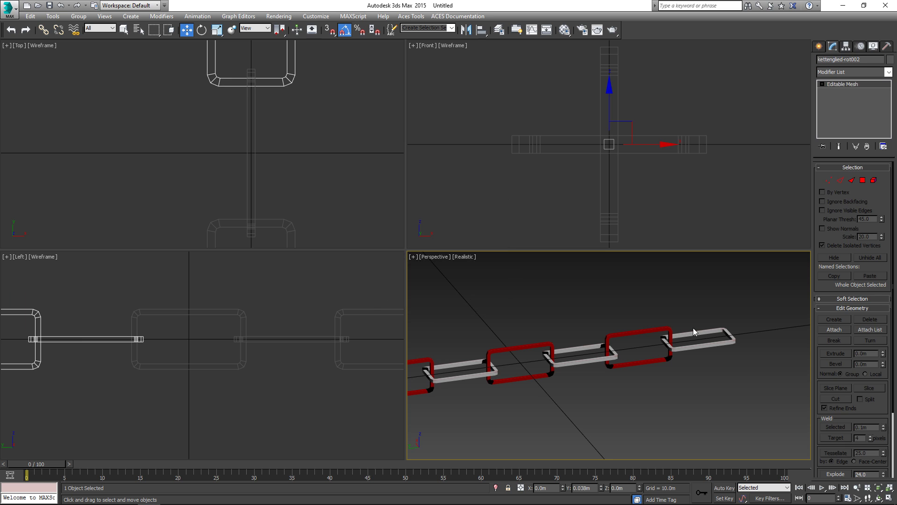
click(831, 329)
click(724, 343)
click(826, 330)
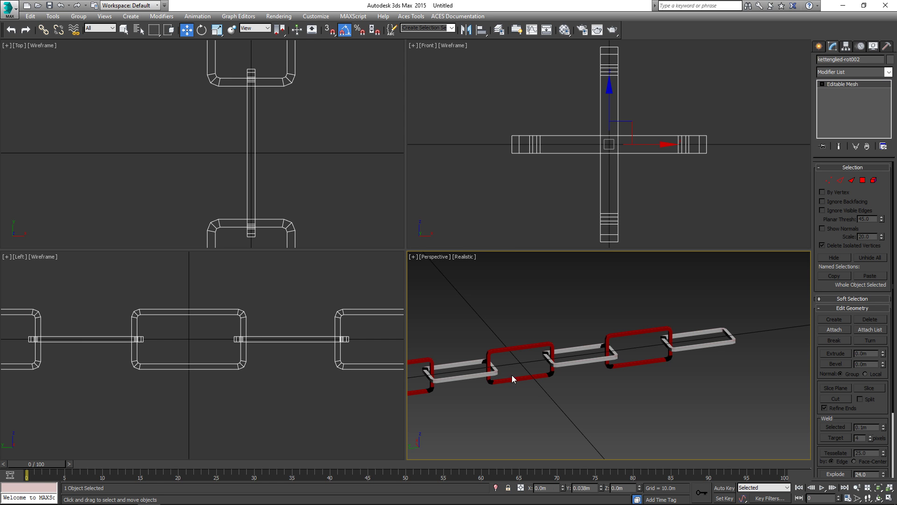
- Clone the eight-link chain about 0.15 m along negative Y as a single copy and attach the original segment to it
scroll(518, 378, down, 4)
shift+drag(431, 385, 690, 373)
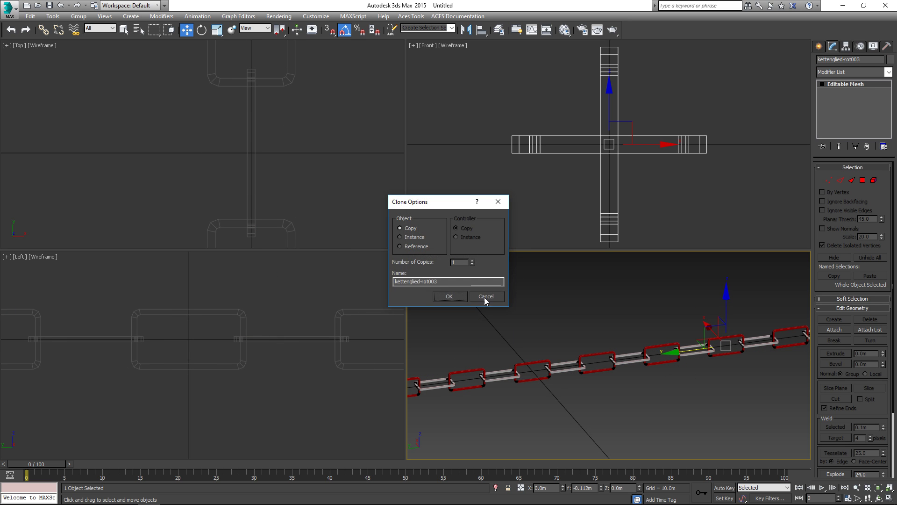
click(449, 294)
click(834, 330)
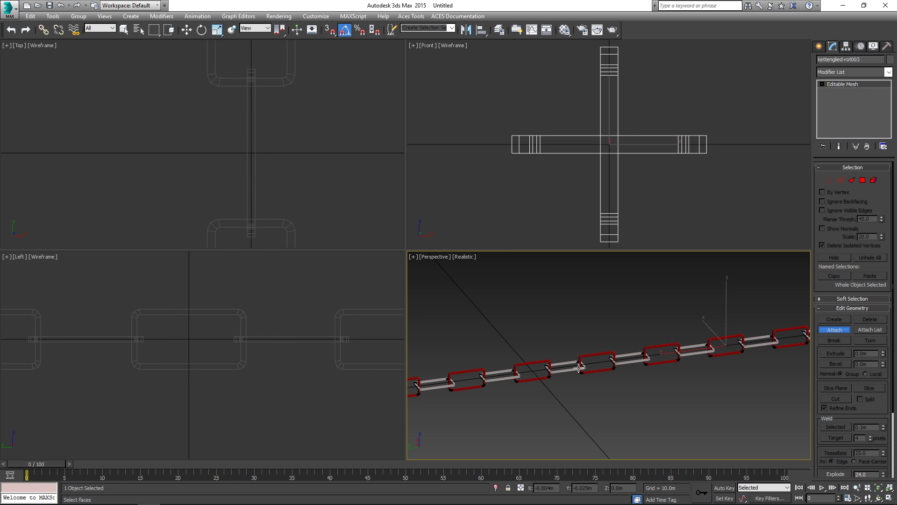
click(580, 365)
click(835, 329)
- Clone the sixteen-link chain about 0.3 m along positive Y as a single copy and attach the original segment to it
scroll(694, 351, down, 3)
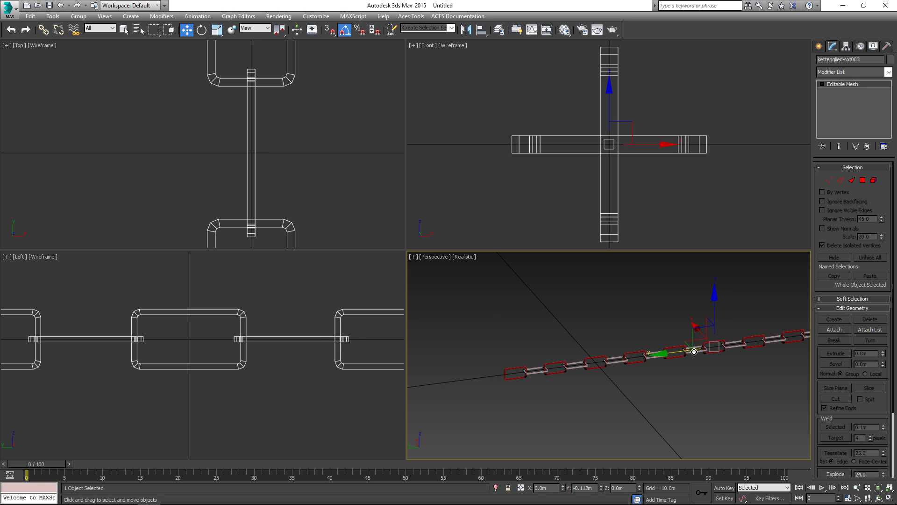
shift+drag(694, 359, 369, 386)
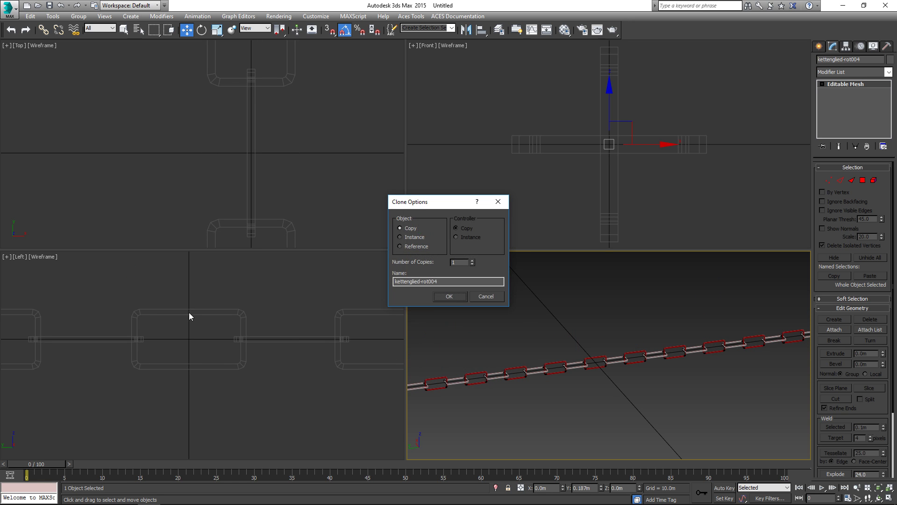
click(451, 297)
scroll(241, 316, down, 4)
scroll(240, 335, up, 6)
scroll(473, 421, up, 4)
drag(508, 372, 507, 380)
click(834, 329)
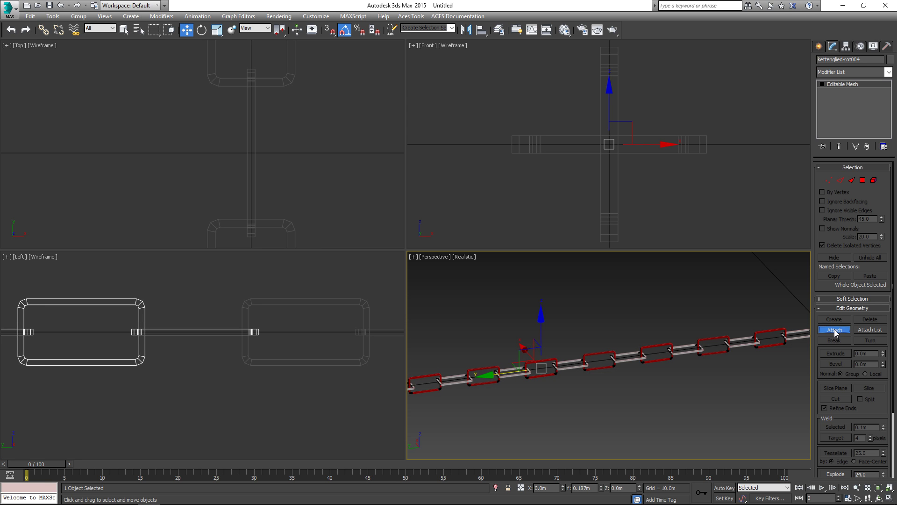
click(796, 337)
key(w)
scroll(646, 381, down, 3)
- Center the pivot of the combined chain to the object
middle_drag(641, 383, 561, 370)
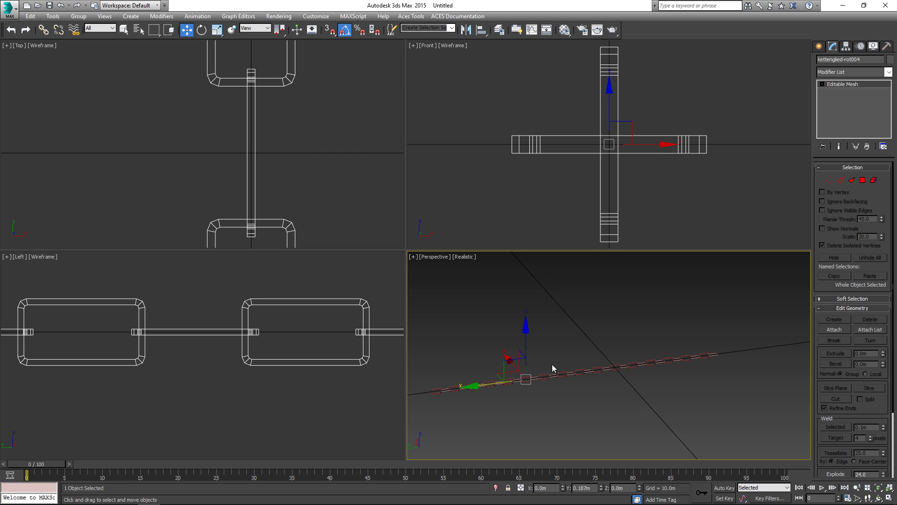
mouse_move(527, 329)
mouse_down()
mouse_move(529, 320)
mouse_move(527, 355)
mouse_move(526, 337)
mouse_up()
click(848, 45)
click(847, 105)
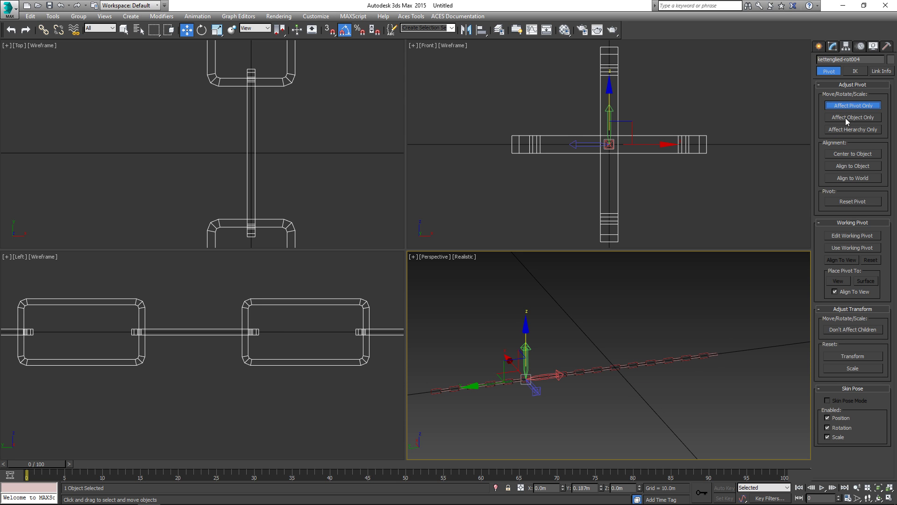
click(847, 154)
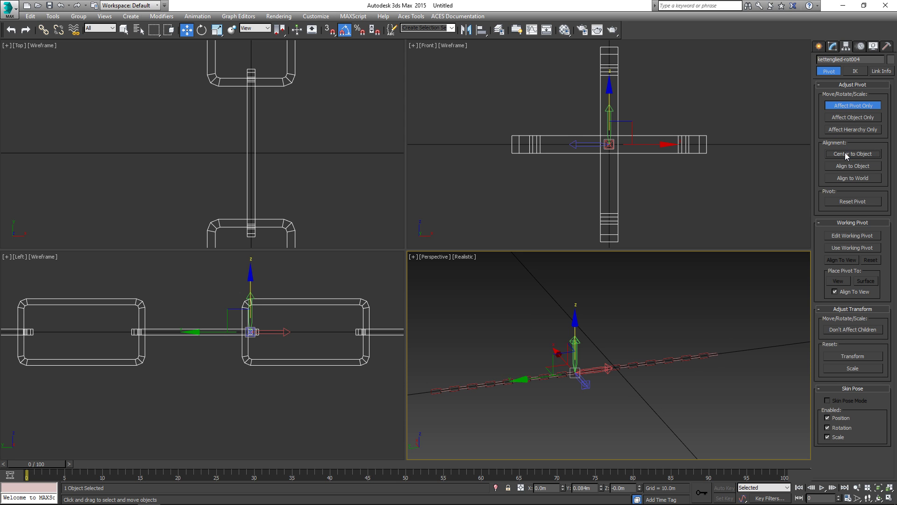
click(846, 107)
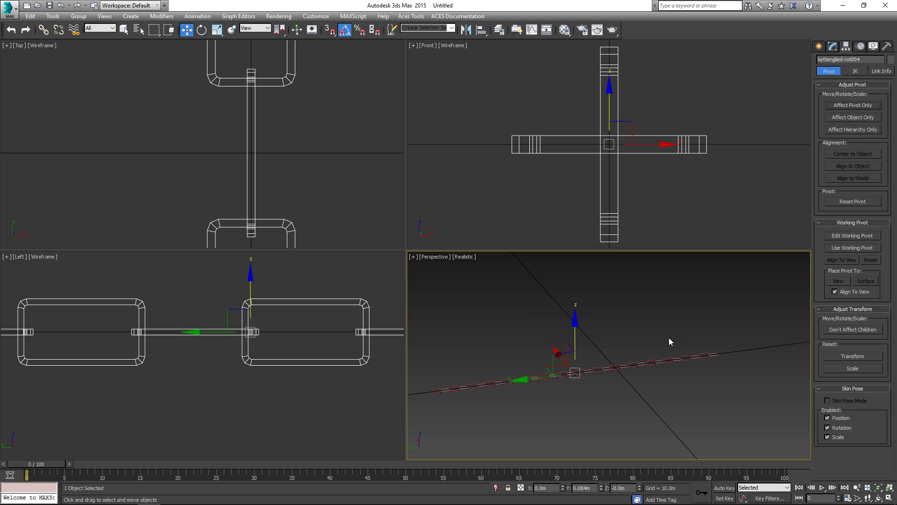
- Set the chain's Y position to 0 m and show it from the side in a maximized perspective view
right_click(602, 490)
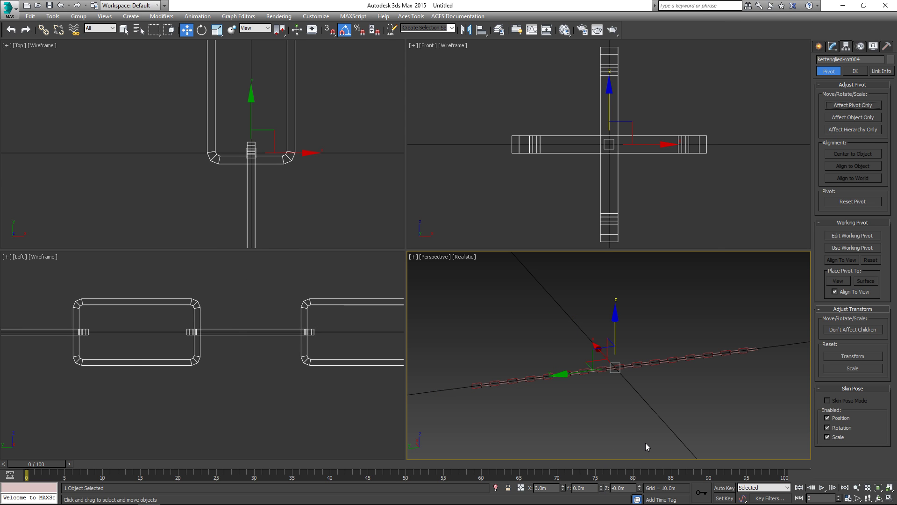
click(889, 497)
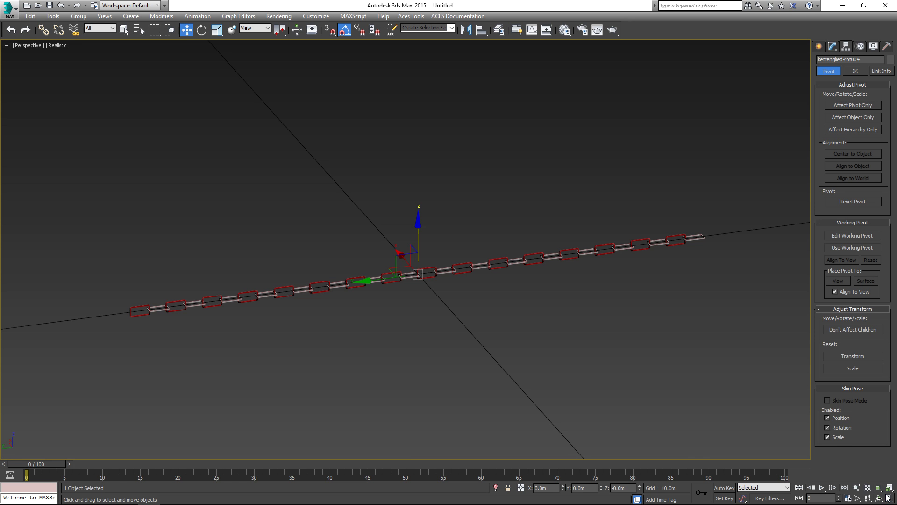
click(877, 497)
drag(442, 340, 401, 321)
key(w)
mouse_move(418, 234)
mouse_down()
mouse_move(418, 130)
mouse_move(417, 234)
mouse_up()
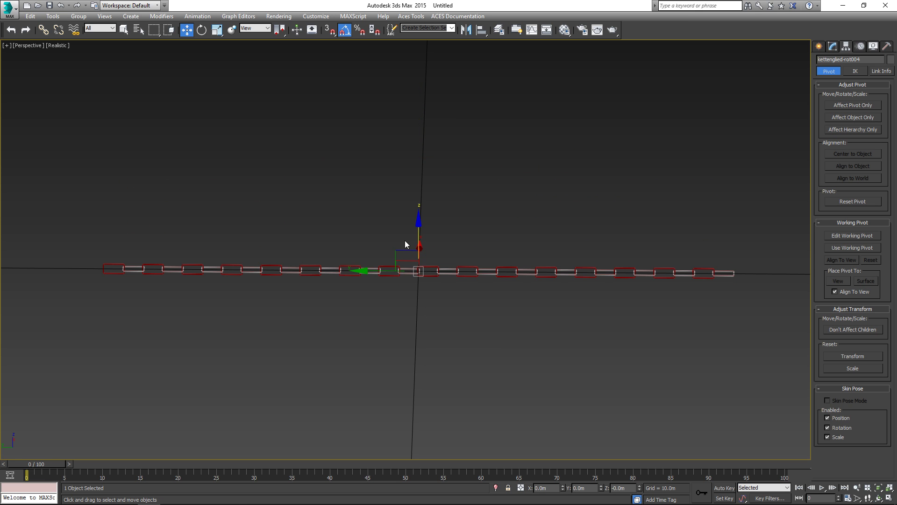
- Switch the chain mesh to Element sub-object level and try out selections around its middle links
click(833, 47)
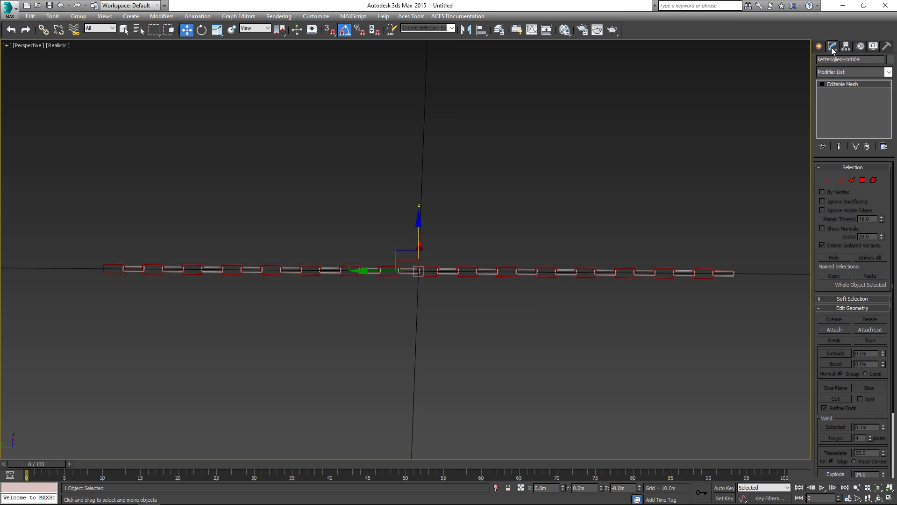
click(874, 180)
drag(489, 313, 489, 312)
drag(448, 243, 359, 207)
drag(408, 282, 411, 283)
ctrl+drag(568, 313, 519, 207)
click(417, 258)
drag(424, 280, 426, 282)
click(430, 290)
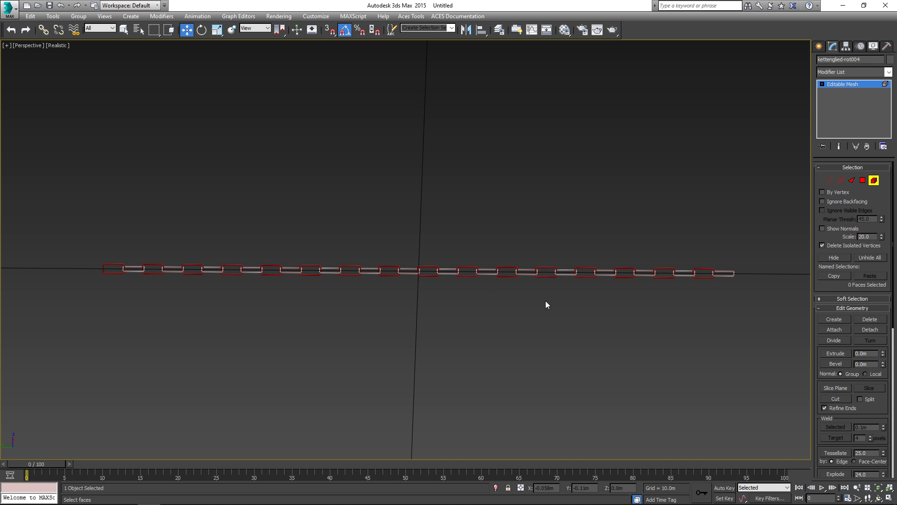
- Enable Soft Selection for the chain with a falloff of 0.2 m and a bubble of 0.74
click(838, 299)
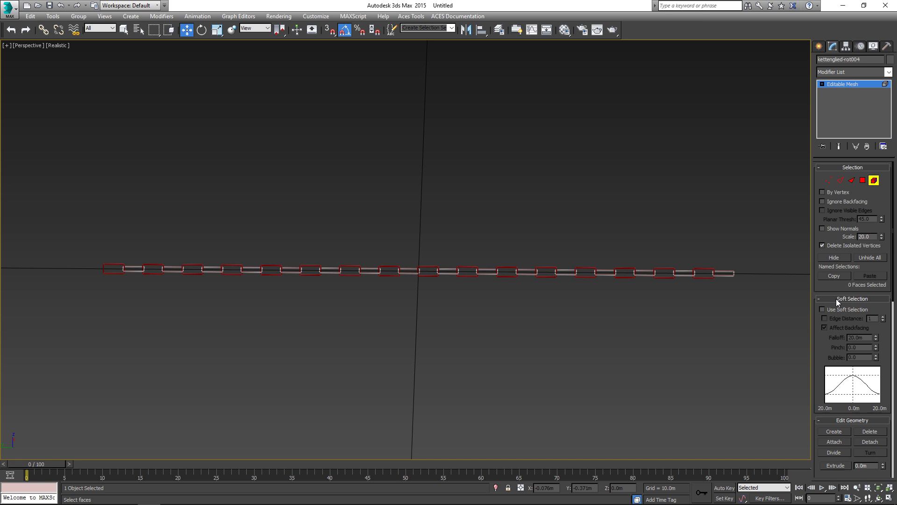
click(837, 312)
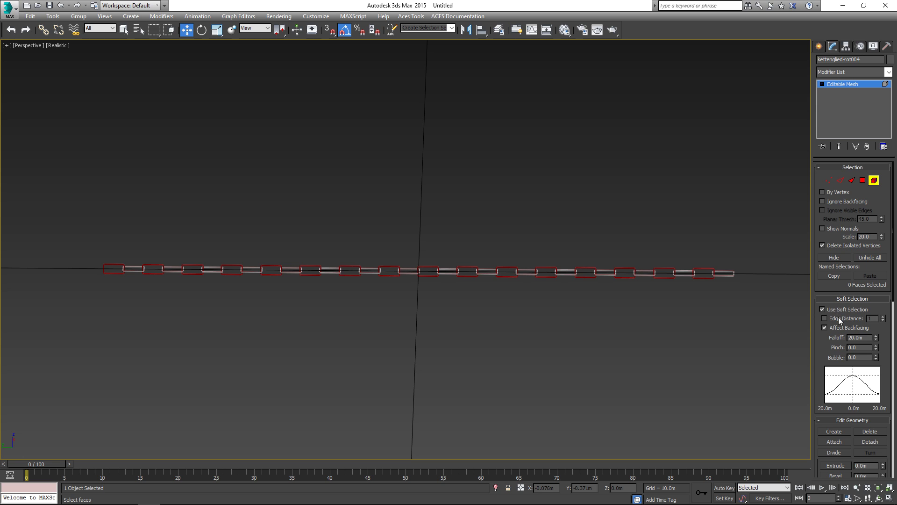
drag(866, 337, 846, 342)
text(.2)
key(Tab)
drag(877, 358, 871, 321)
- Select the two adjacent middle links and try lowering them about 0.1 m along Z with the 0.2 m falloff
click(418, 272)
click(424, 272)
drag(429, 231, 411, 326)
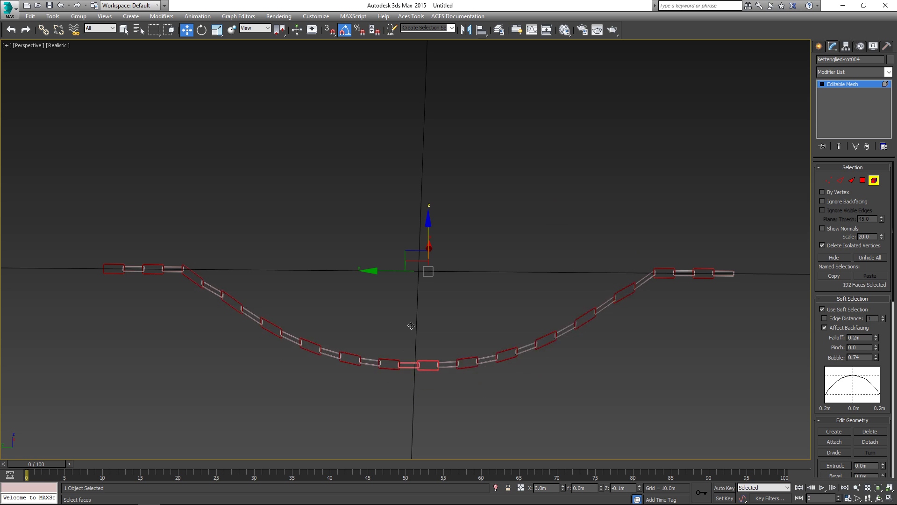
right_click(411, 325)
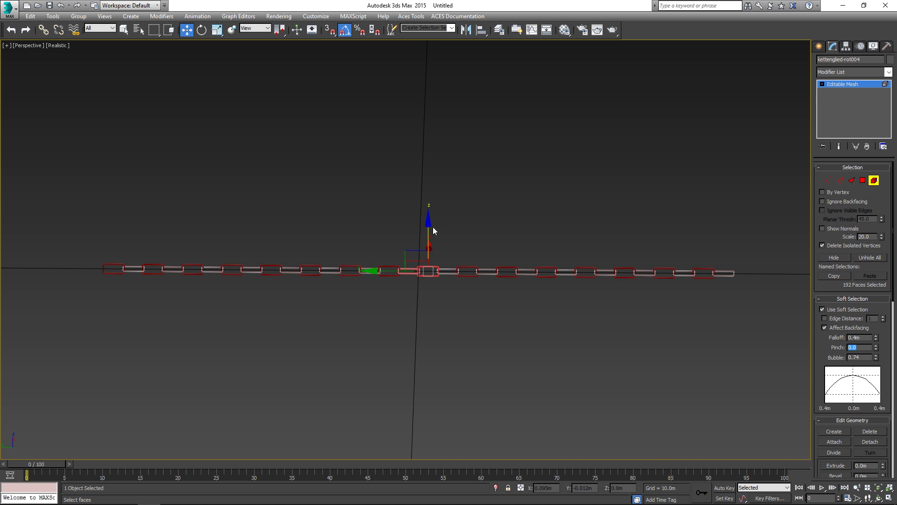
- Try lowering the middle links with soft selection falloffs of 0.4 m and 0.25 m
drag(429, 247, 428, 256)
key(Tab)
drag(429, 235, 423, 293)
right_click(422, 294)
double_click(858, 338)
text(0.25m)
key(Tab)
mouse_move(429, 230)
mouse_down()
mouse_move(428, 286)
mouse_move(428, 234)
mouse_up()
- Set the soft selection falloff to 0.27 m, lower the two middle links so the whole chain sags, and leave Element level
drag(856, 337, 873, 332)
text(6)
key(Return)
mouse_move(428, 236)
mouse_down()
mouse_move(425, 285)
mouse_move(426, 236)
mouse_up()
key(Return)
drag(428, 232, 423, 298)
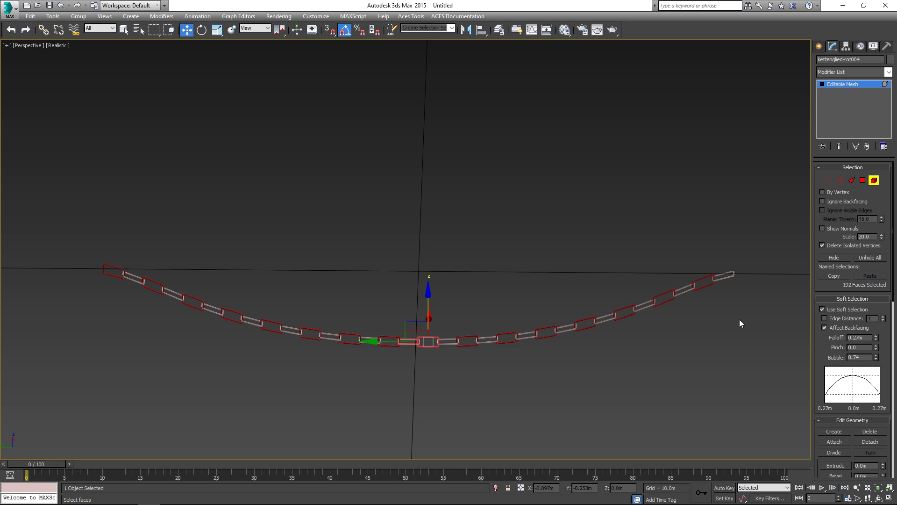
click(873, 180)
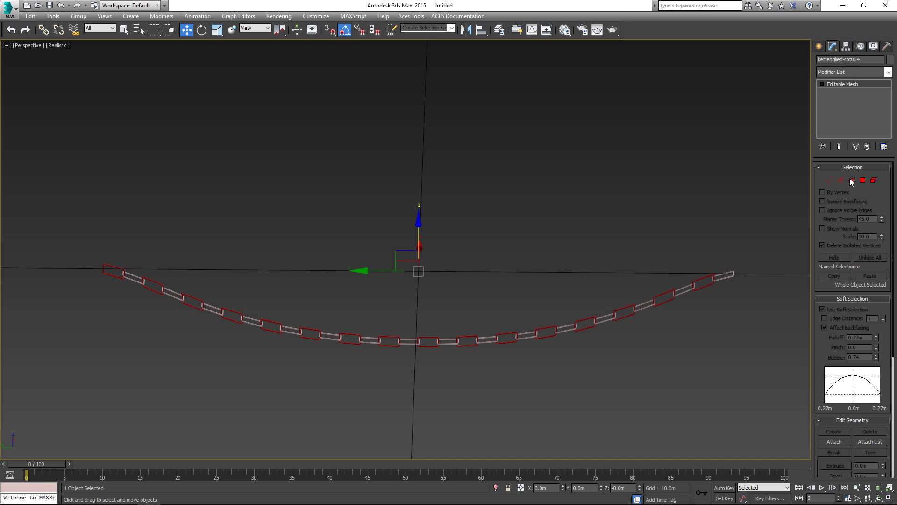
- Rename the chain object as absperrkette
click(838, 299)
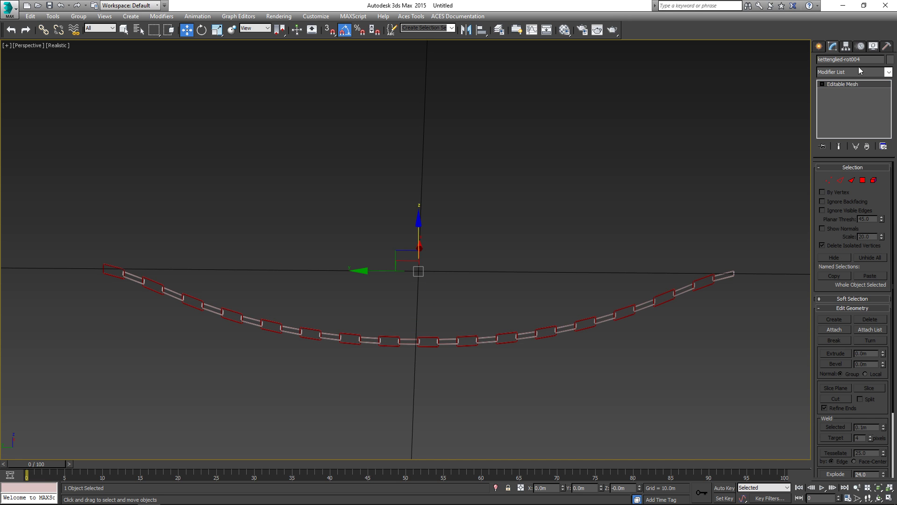
drag(870, 58, 787, 64)
text(absperrkette)
- Raise the chain to a height of about 0.23 m along Z and orbit the perspective view around it
click(890, 499)
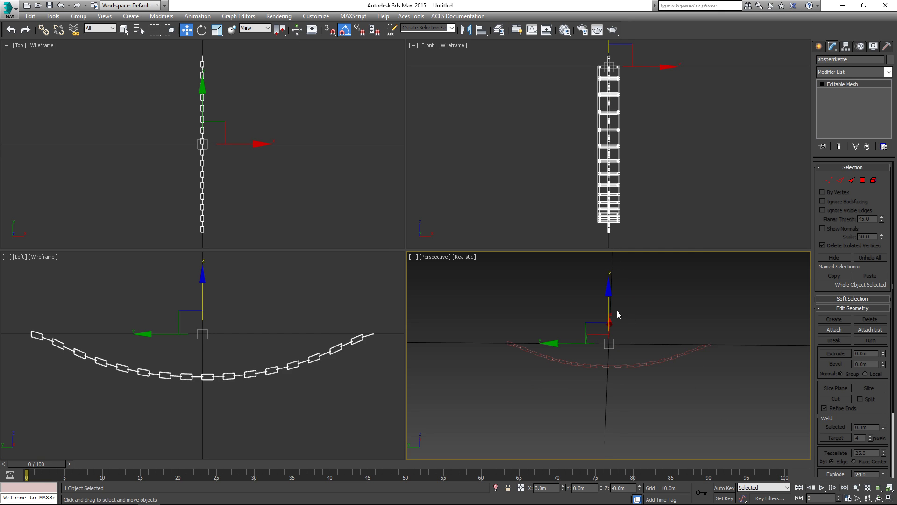
drag(606, 307, 627, 251)
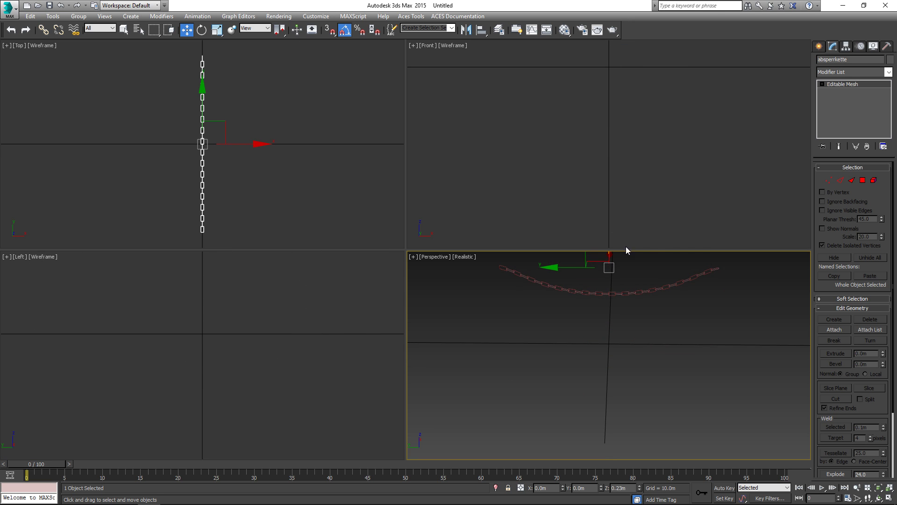
click(890, 498)
click(889, 487)
click(890, 499)
click(879, 499)
drag(629, 381, 604, 364)
right_click(603, 370)
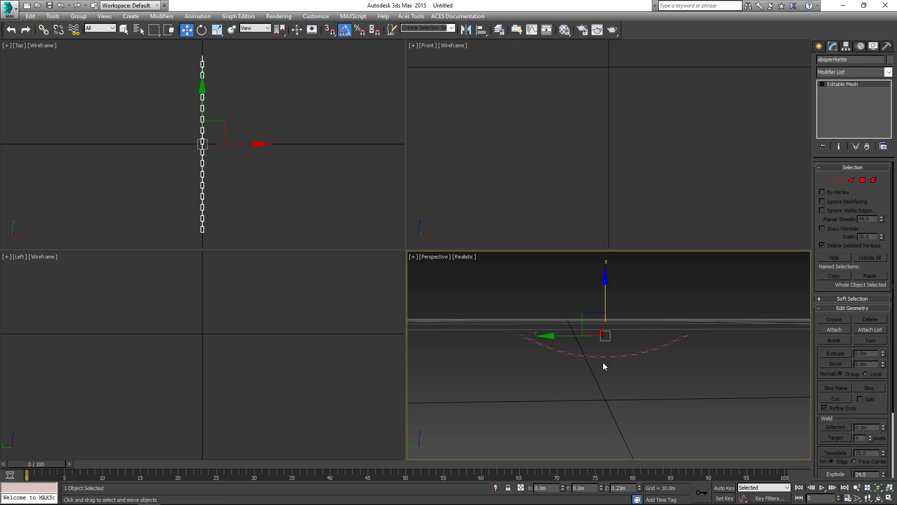
- Deselect the chain, hide the grids in the Top, Front and Left views, and fit the chain in all viewports
click(566, 190)
key(g)
click(365, 222)
key(g)
click(286, 271)
key(g)
click(889, 487)
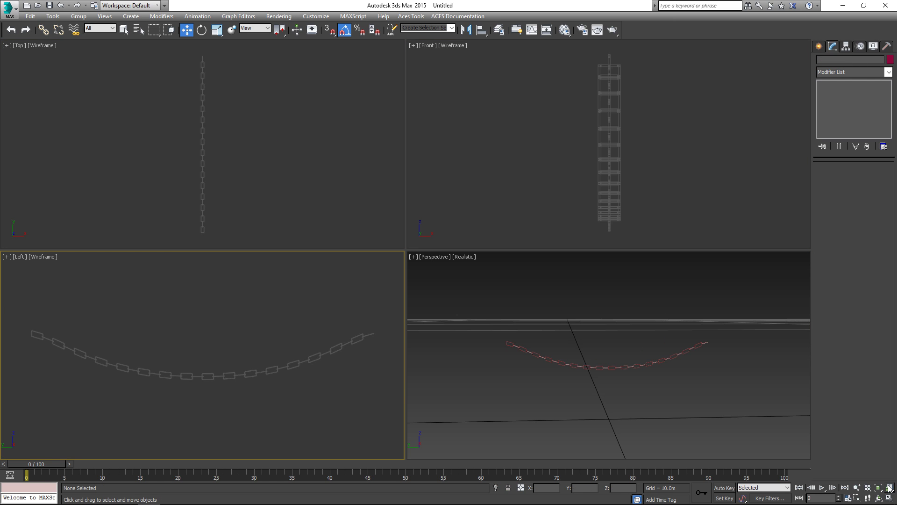
scroll(617, 379, down, 1)
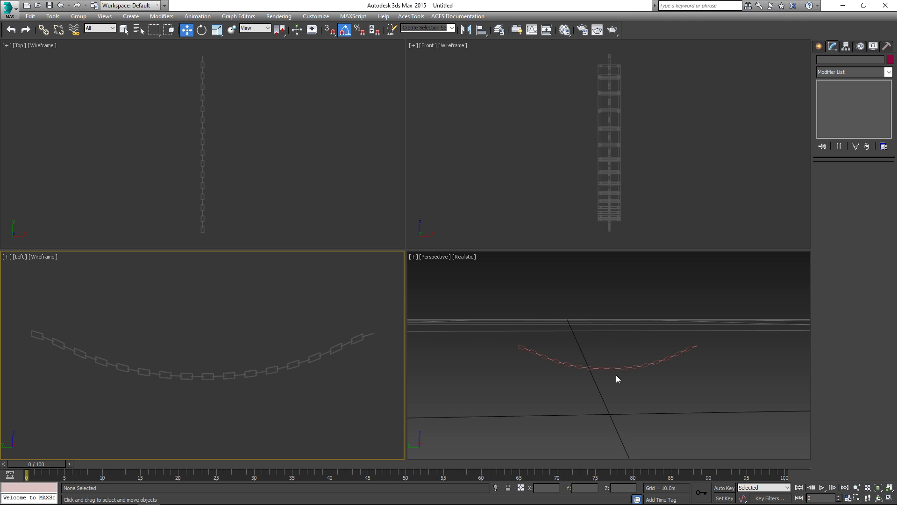